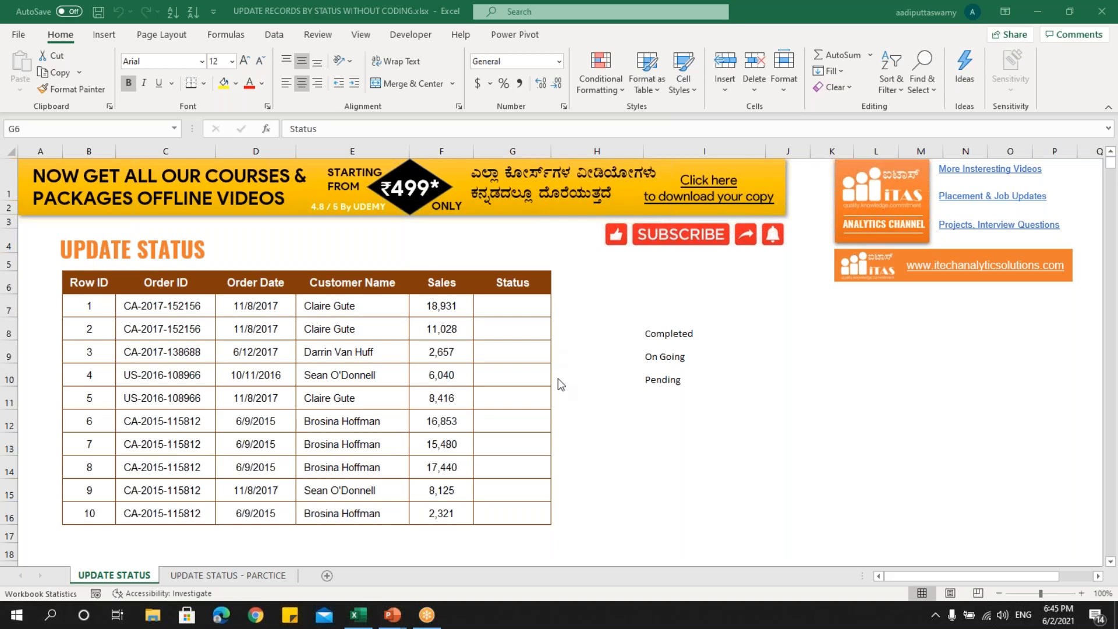
click(516, 308)
click(625, 325)
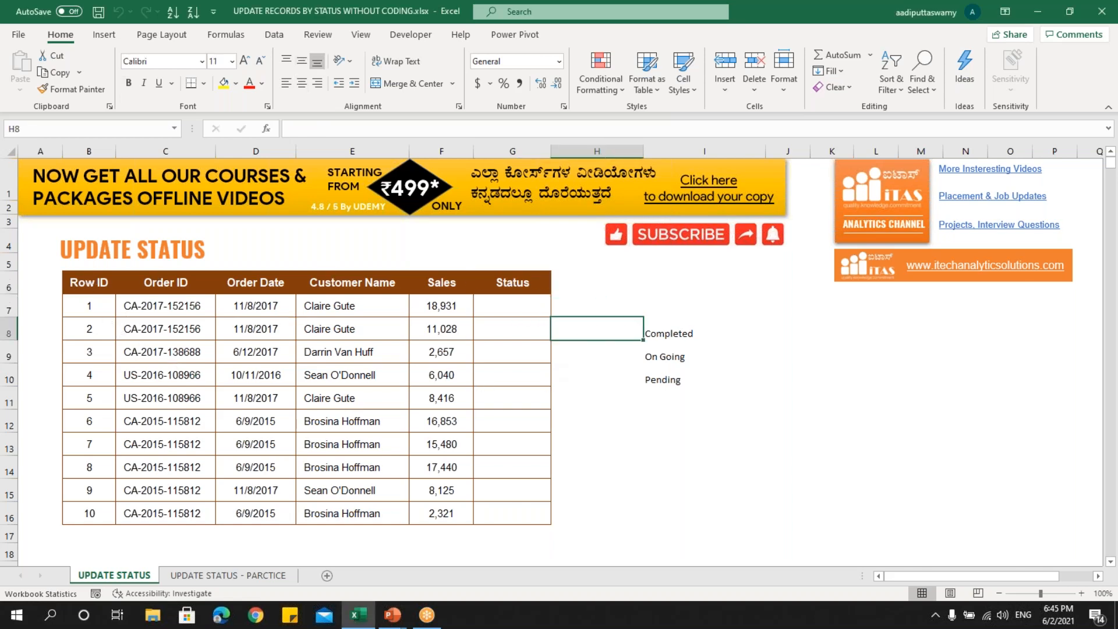
drag(104, 286, 526, 505)
click(582, 329)
click(512, 307)
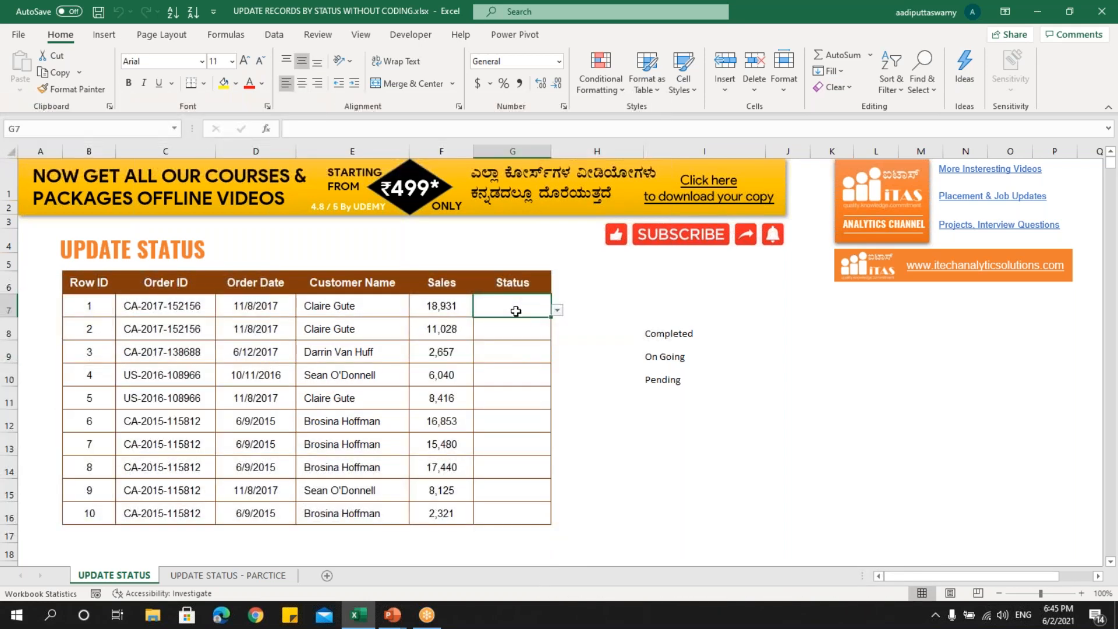
click(93, 311)
drag(194, 311, 464, 307)
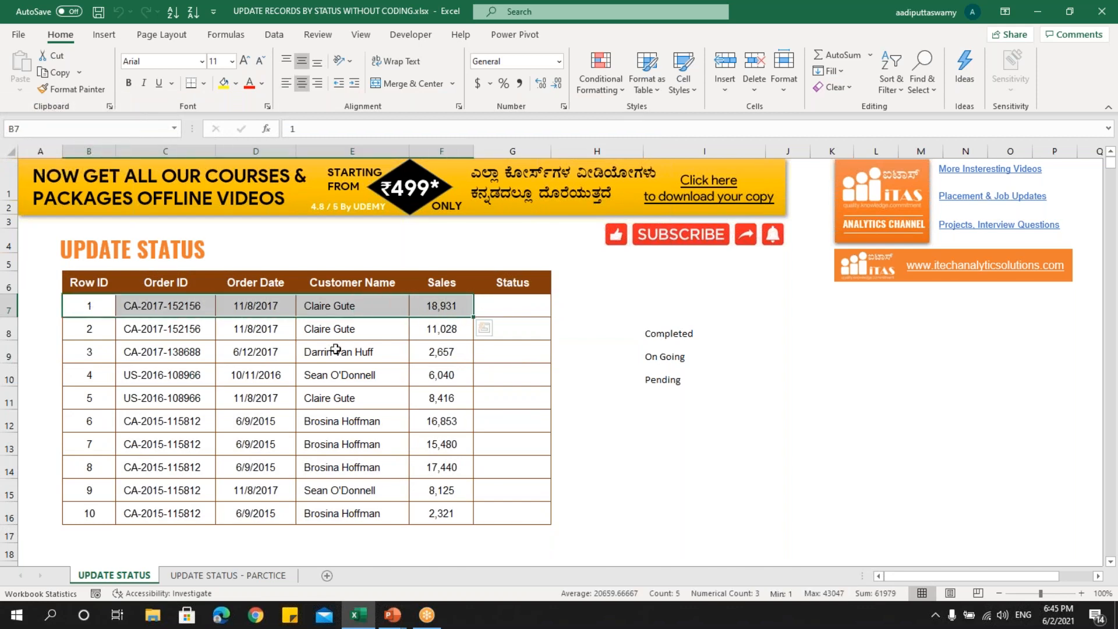
- Set the Status of the record with Row ID 1 to Completed and check the row's colouring
click(518, 306)
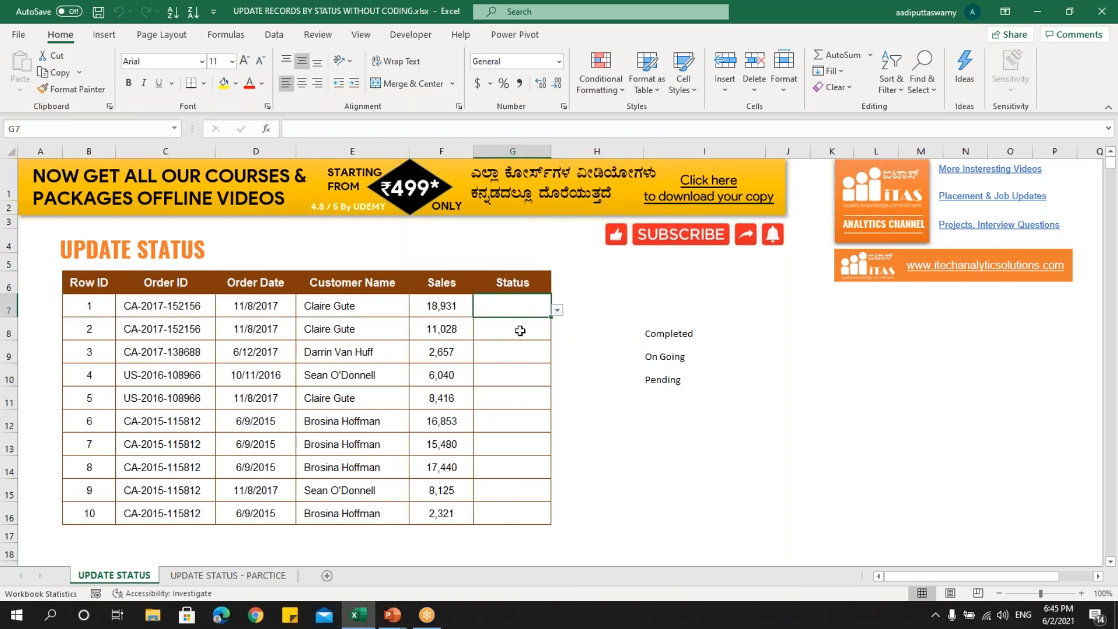
click(557, 310)
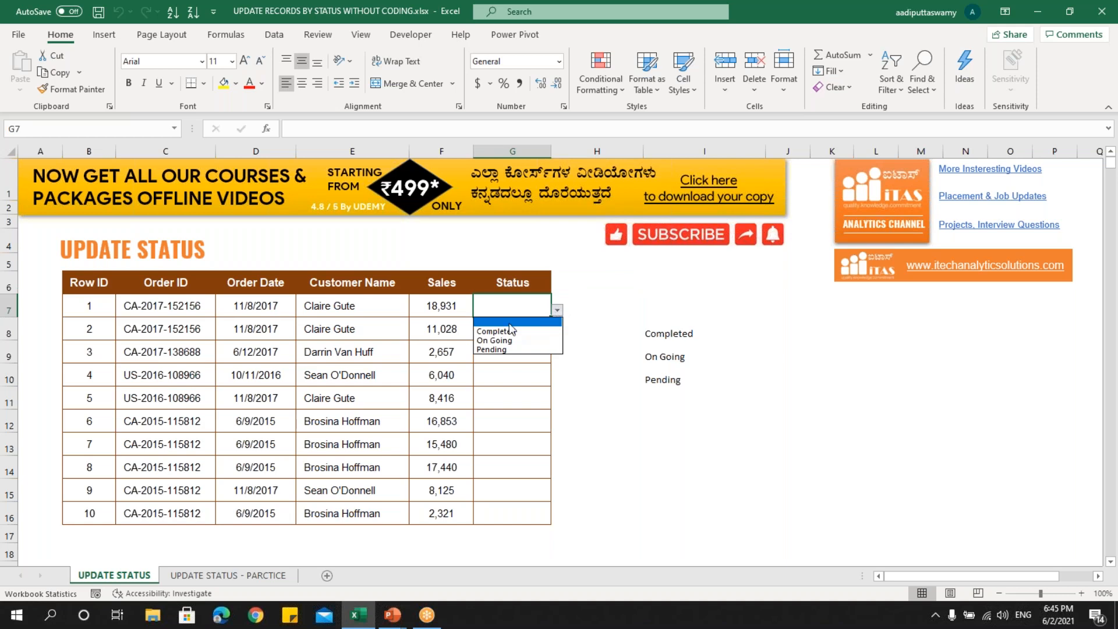
click(511, 331)
drag(95, 309, 501, 316)
click(545, 313)
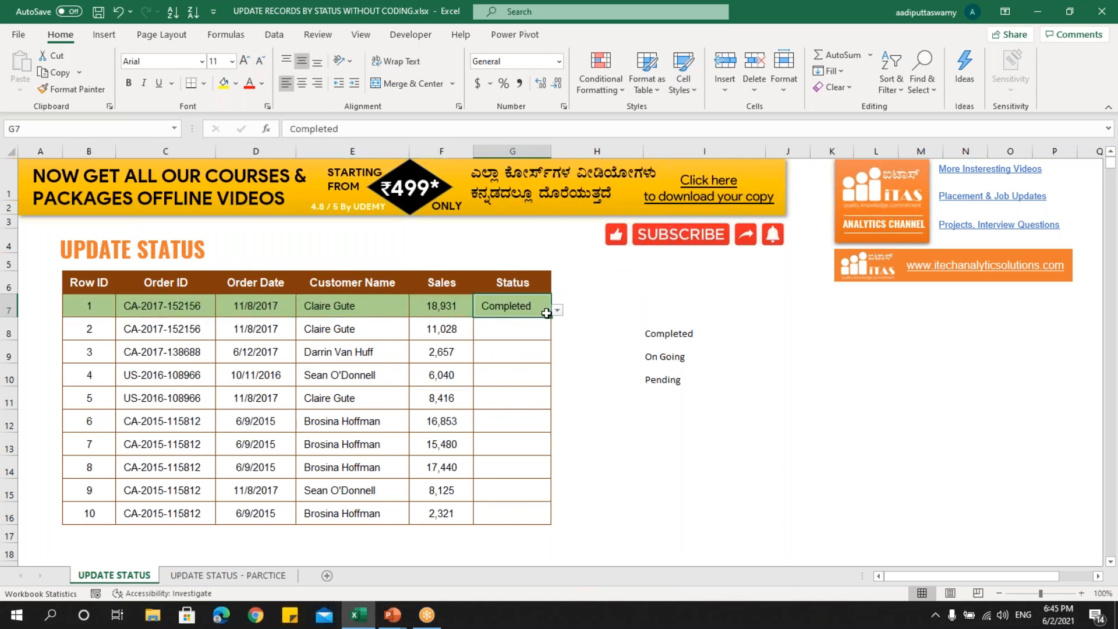
- Set the Status of the record with Row ID 2 to On Going and check the row's colouring
click(539, 330)
click(558, 332)
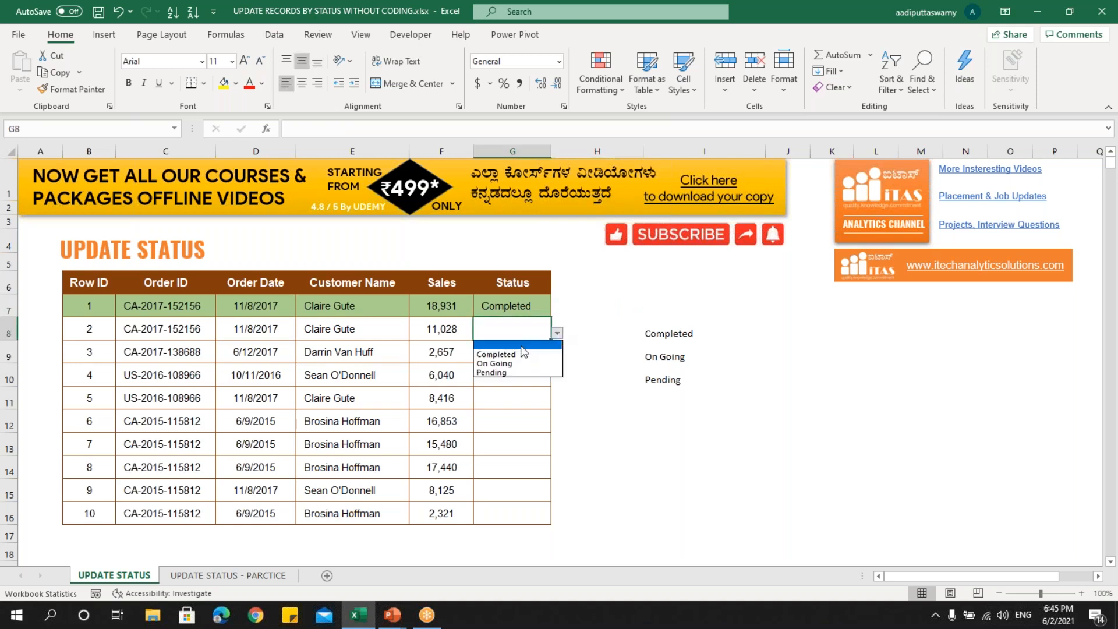
click(495, 364)
drag(88, 328, 496, 334)
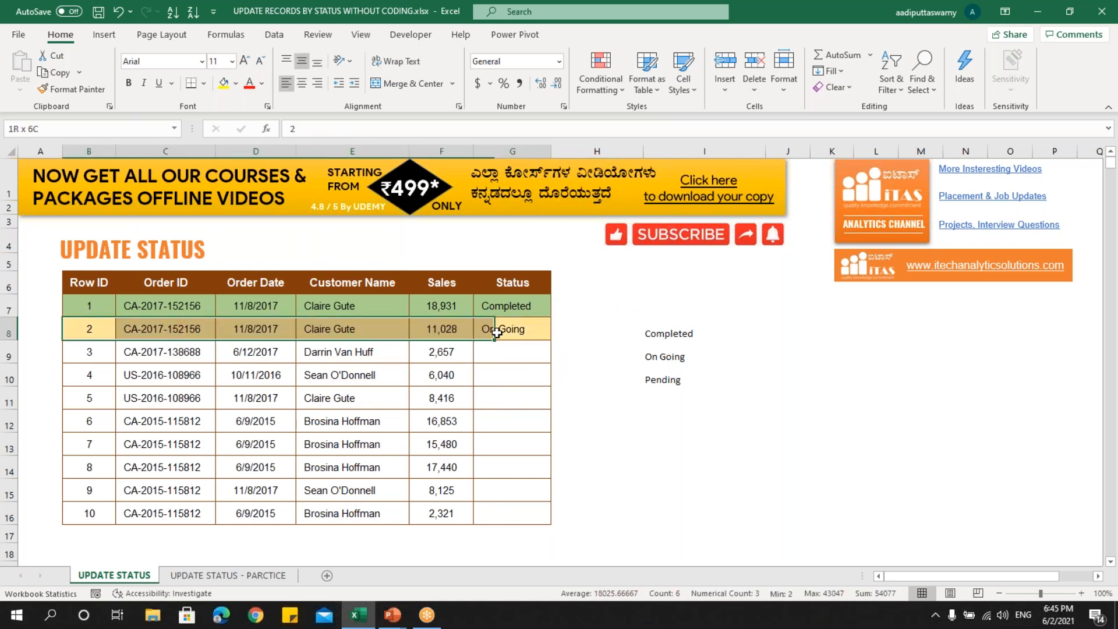
- Set the Status of the record with Row ID 3 to Pending and check the row's colouring
click(512, 353)
click(558, 356)
click(513, 397)
drag(102, 356, 506, 353)
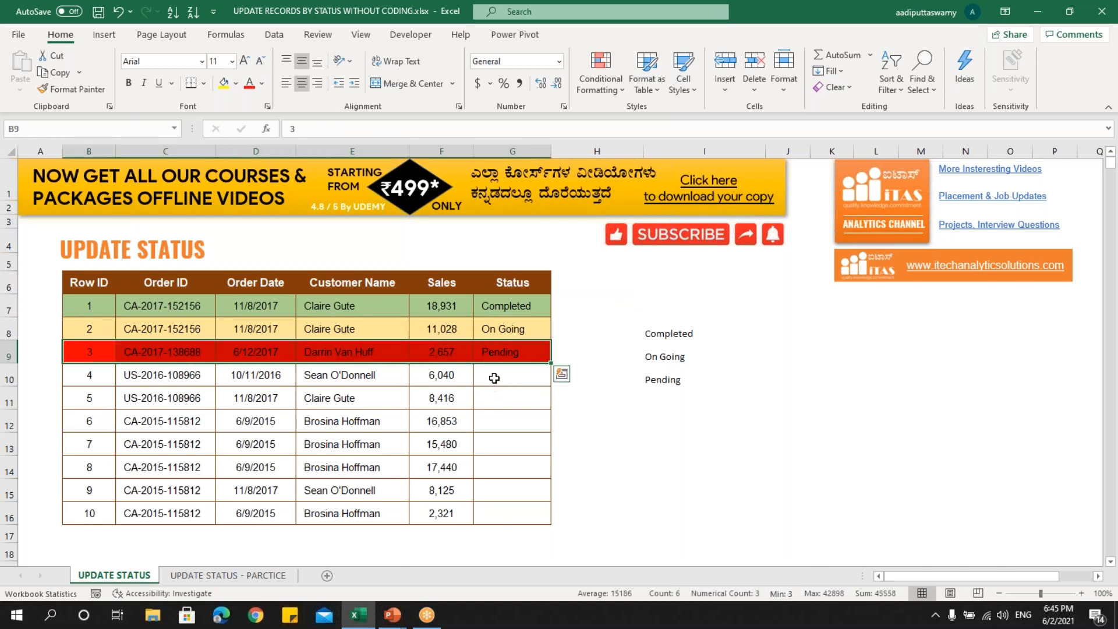
- Change the Status of the record with Row ID 3 to the blank list entry
click(505, 353)
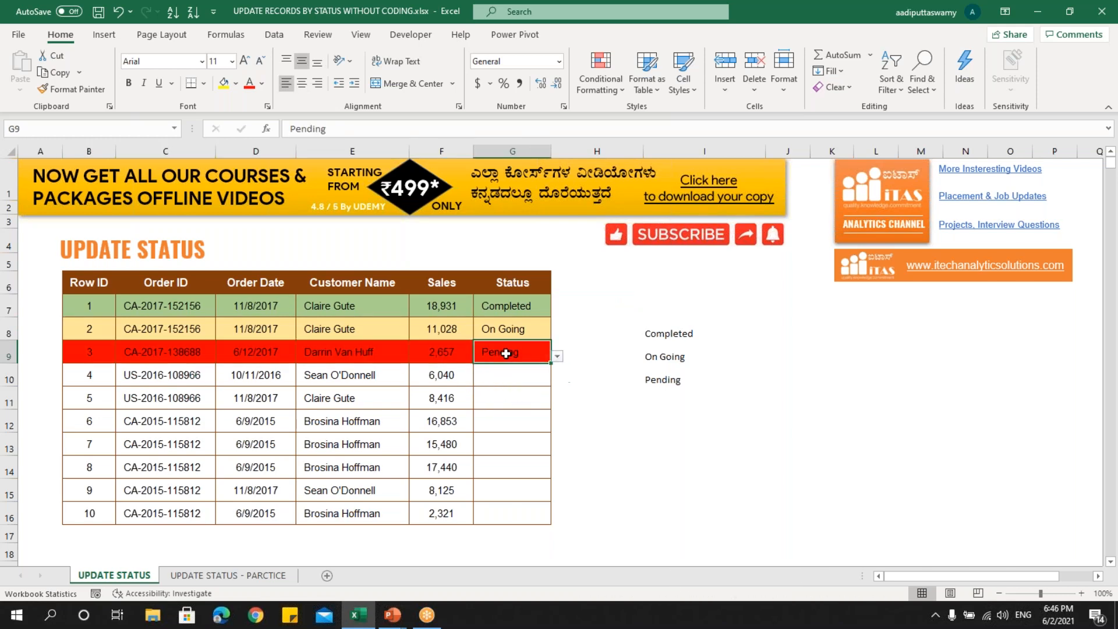
click(557, 356)
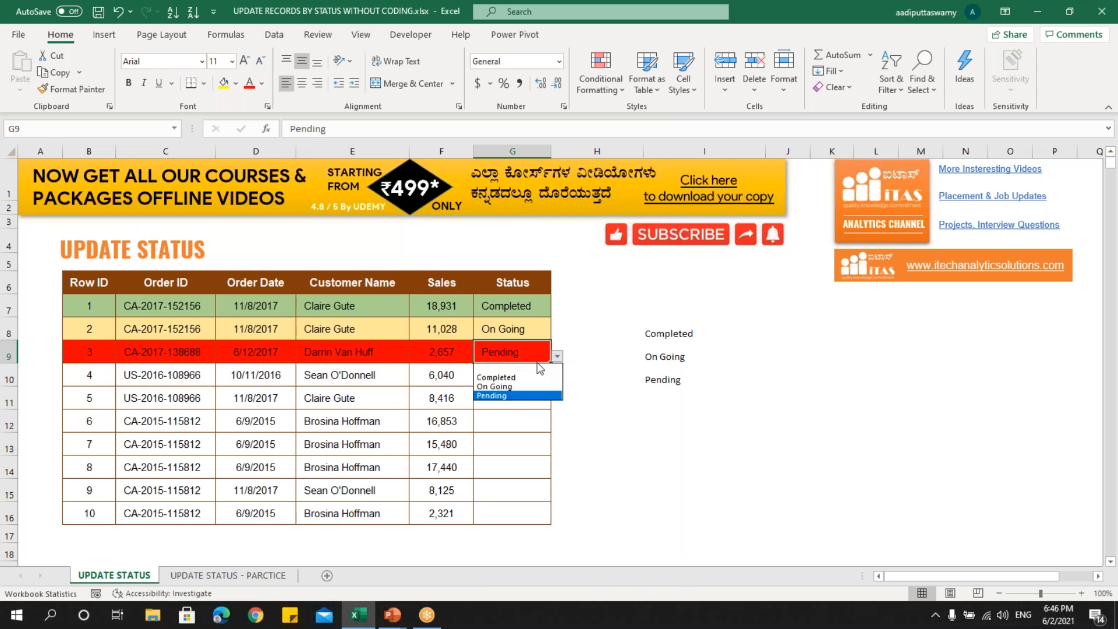
click(505, 369)
drag(91, 352, 516, 356)
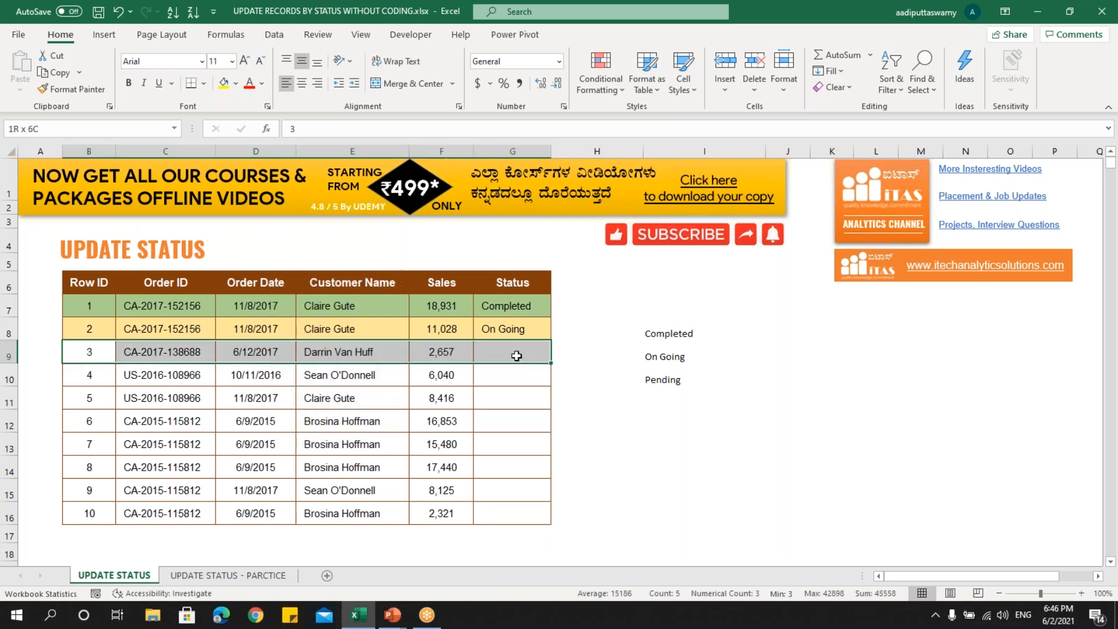
click(580, 357)
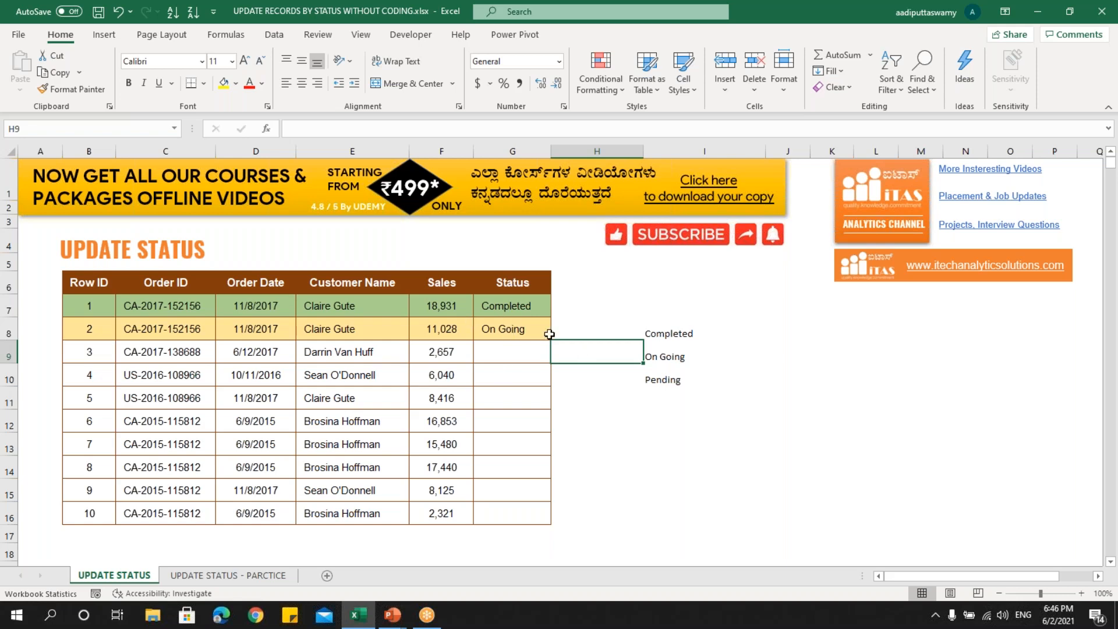
- Switch to PowerPoint to view the course package offers slide, and return to the Excel workbook
click(396, 618)
click(453, 557)
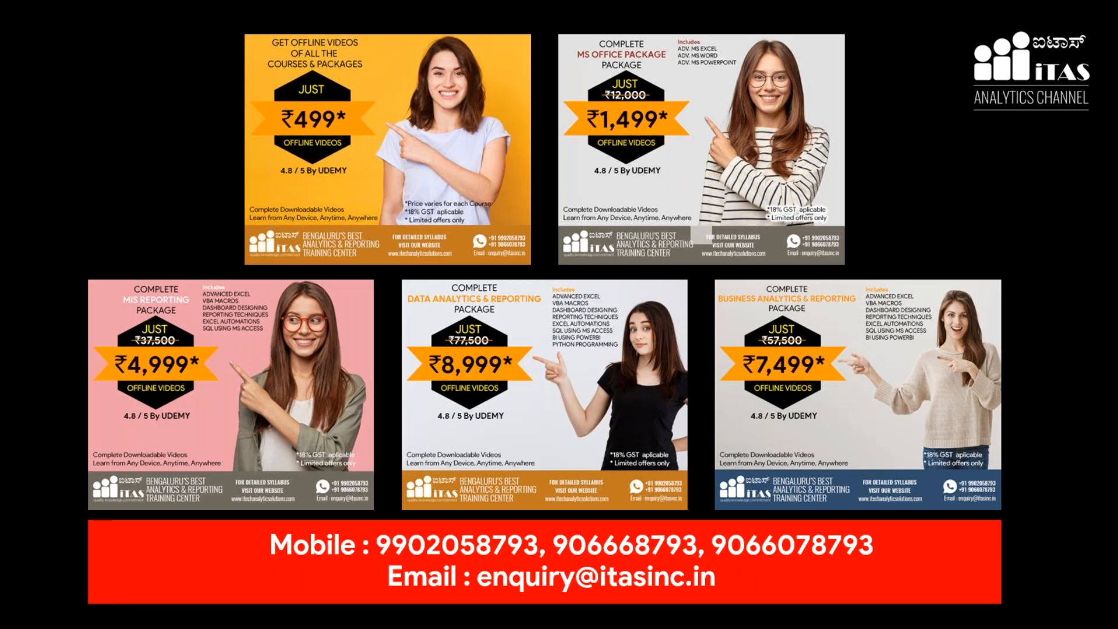
key(alt+Tab)
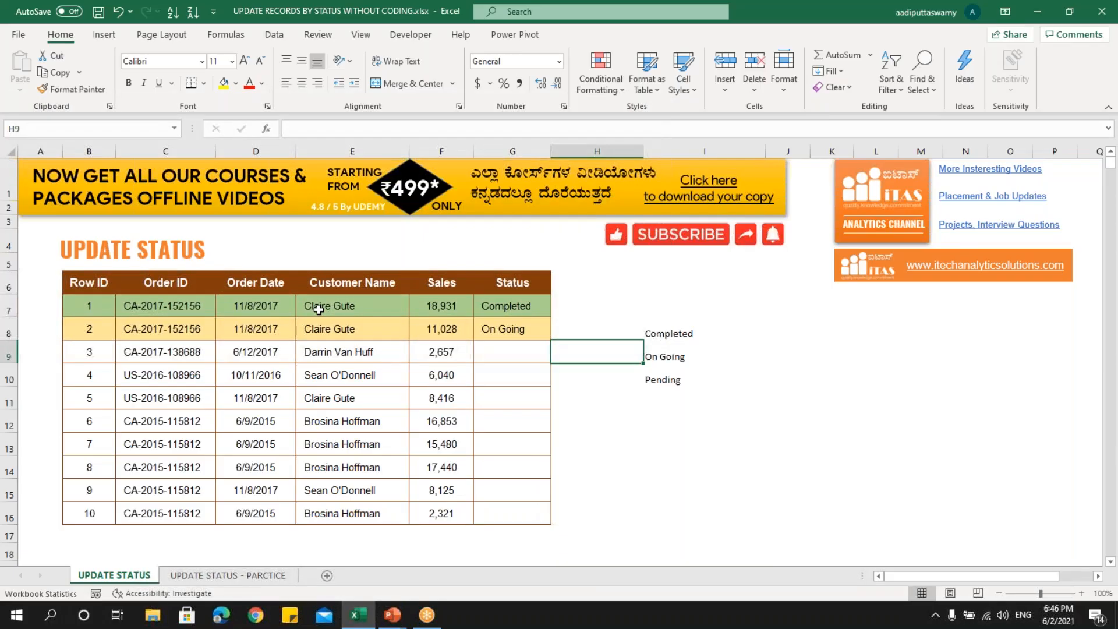
- Open the UPDATE STATUS - PARCTICE sheet and look over its Status column and the three status values in I8:I10
click(513, 349)
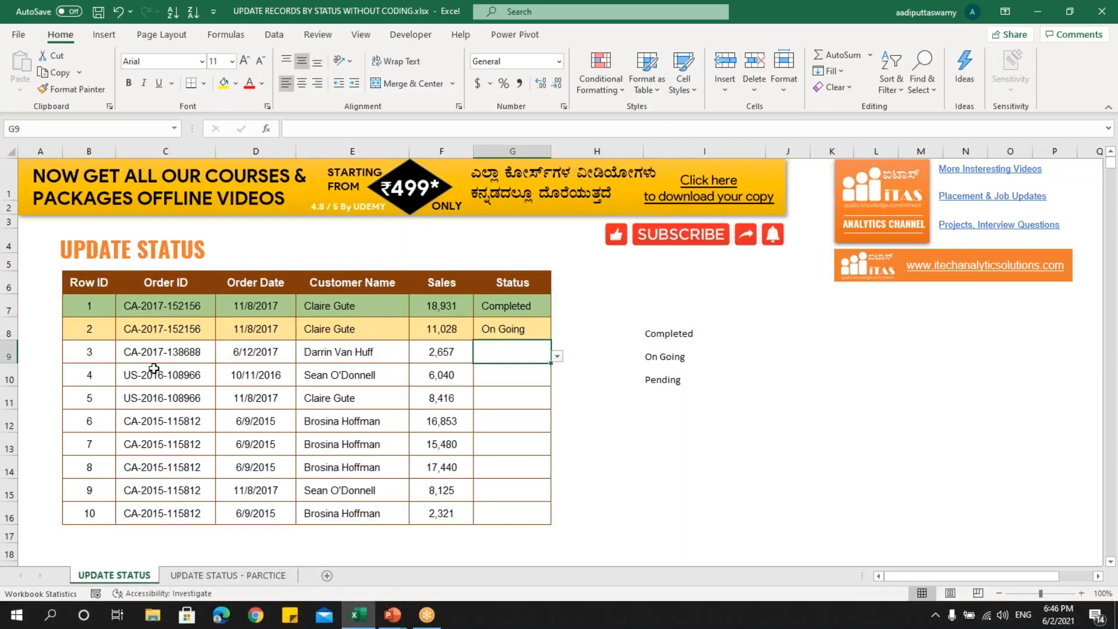
click(238, 575)
mouse_move(102, 308)
mouse_down()
mouse_move(481, 489)
mouse_move(524, 522)
mouse_up()
click(505, 377)
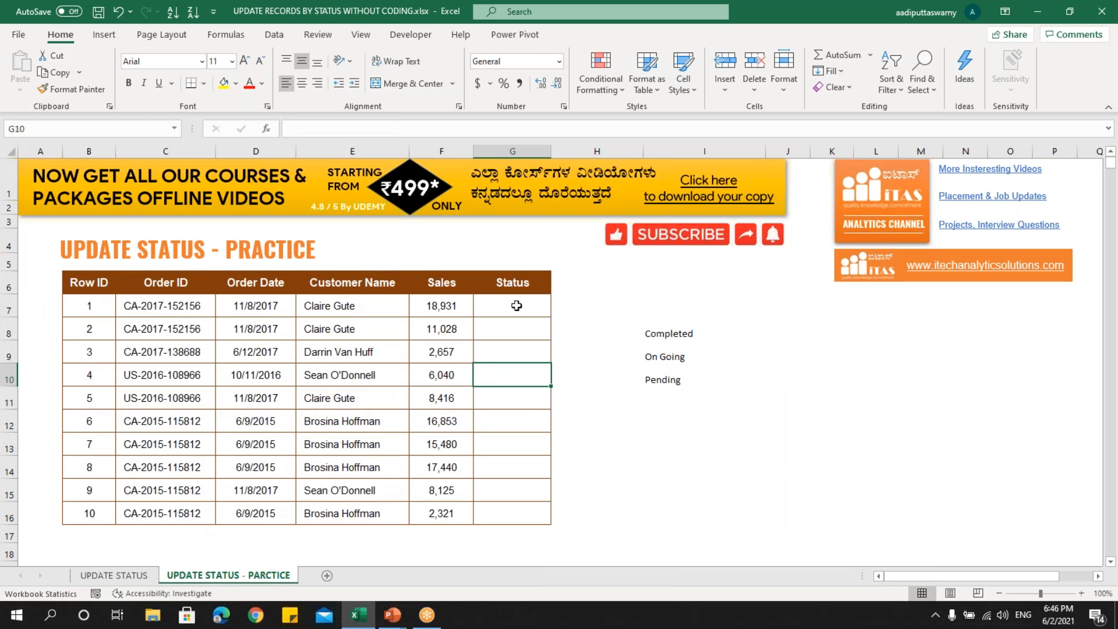
drag(510, 304, 499, 529)
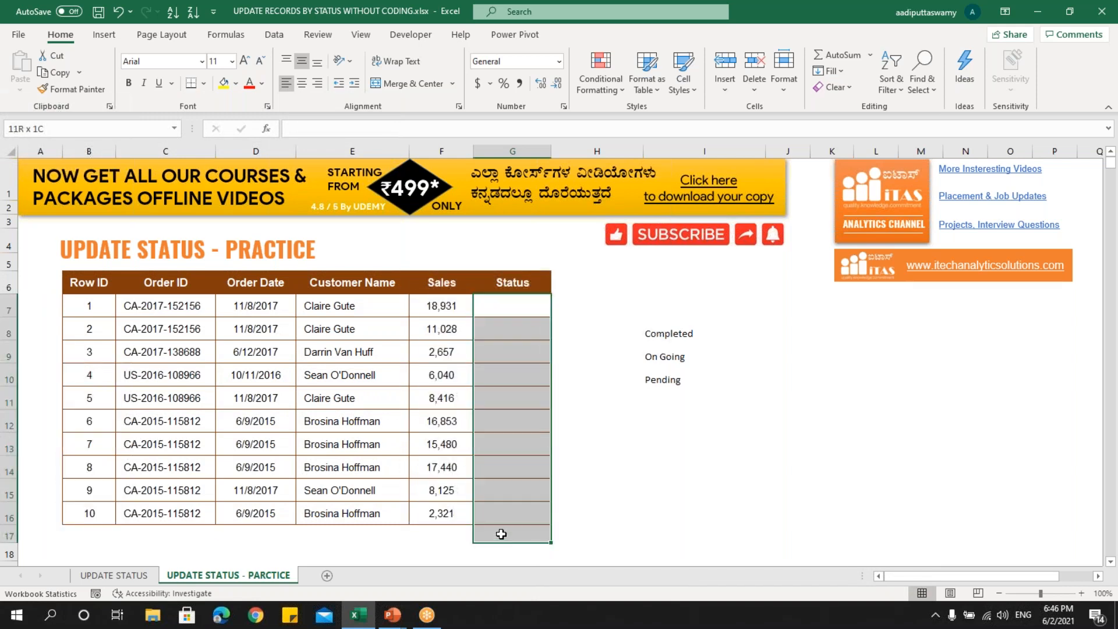
drag(668, 333, 668, 378)
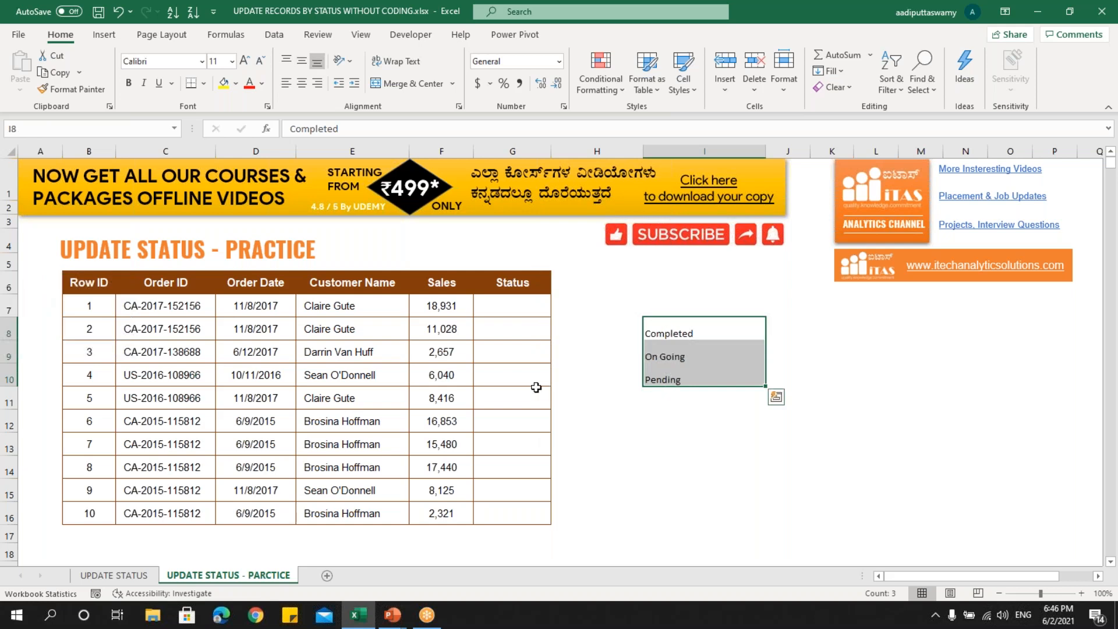
drag(668, 330, 669, 380)
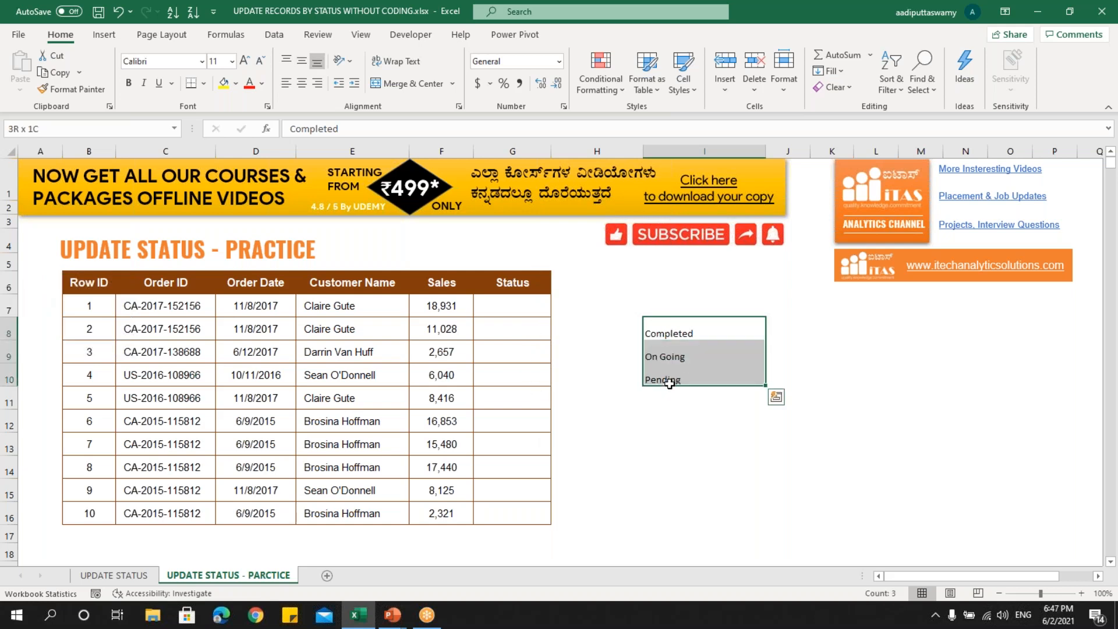
- Start a data validation rule for the Status cells G7:G16 that allows a List
click(503, 311)
drag(519, 304, 502, 503)
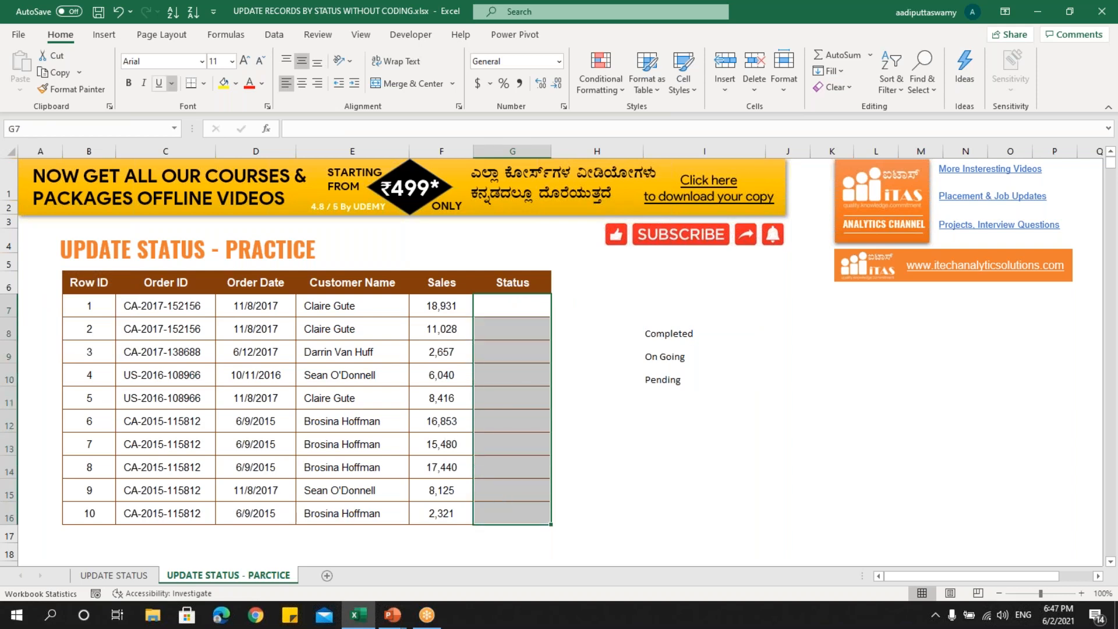
click(278, 36)
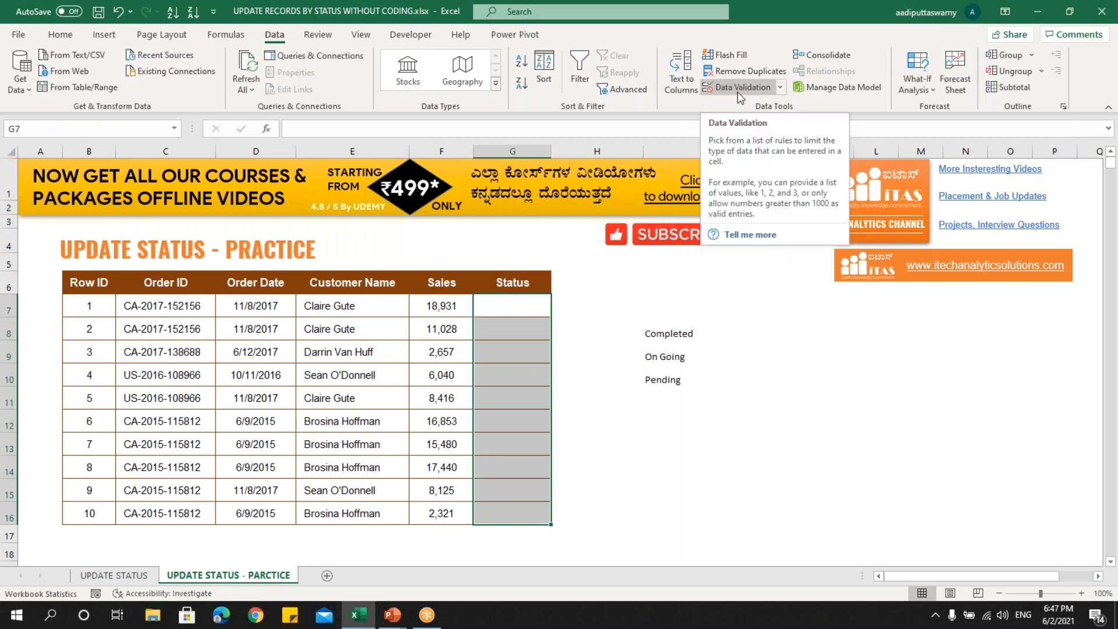
click(781, 87)
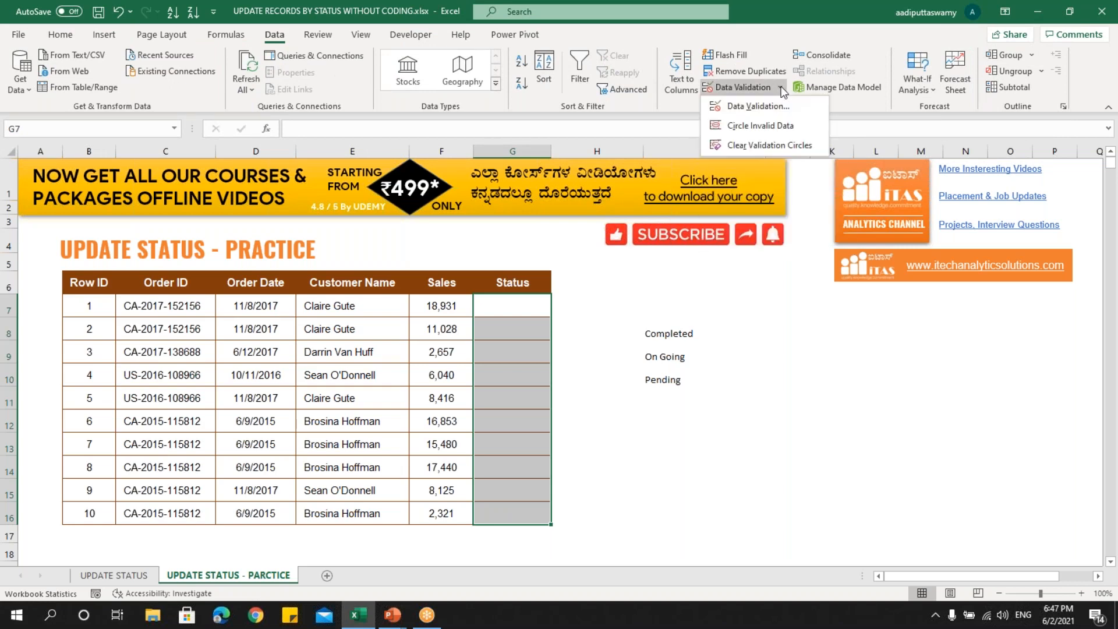
click(760, 107)
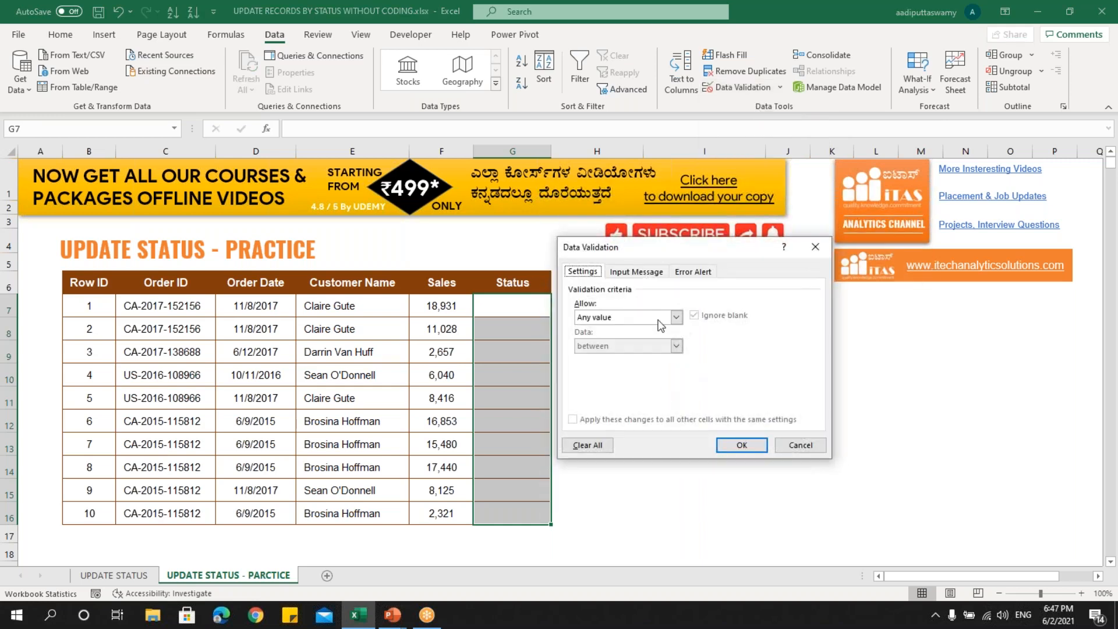
drag(764, 254, 971, 182)
click(925, 247)
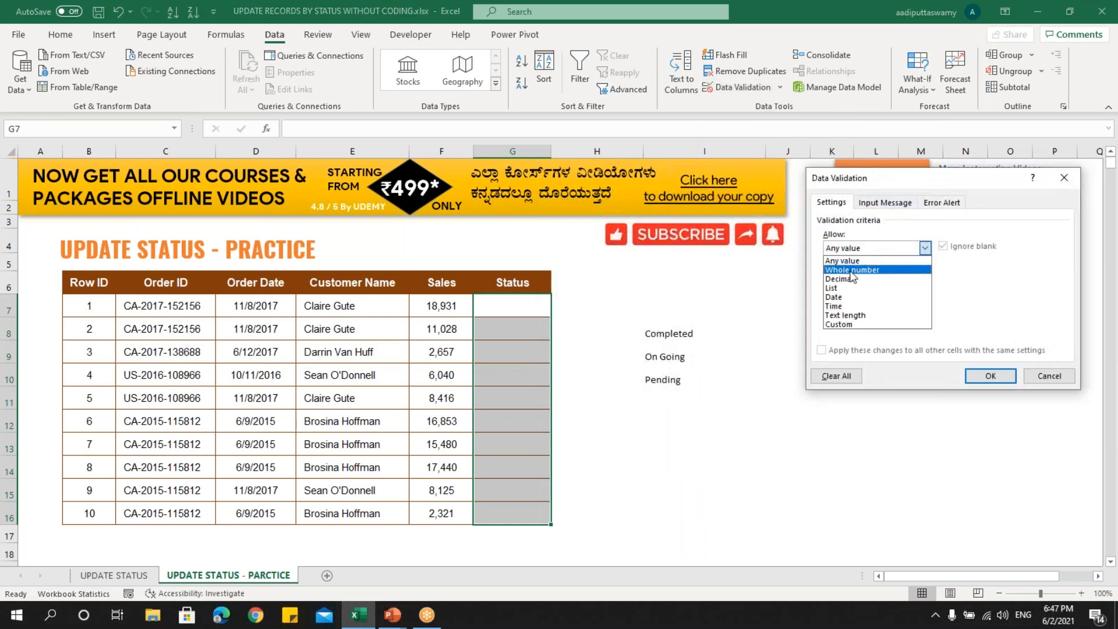
click(842, 288)
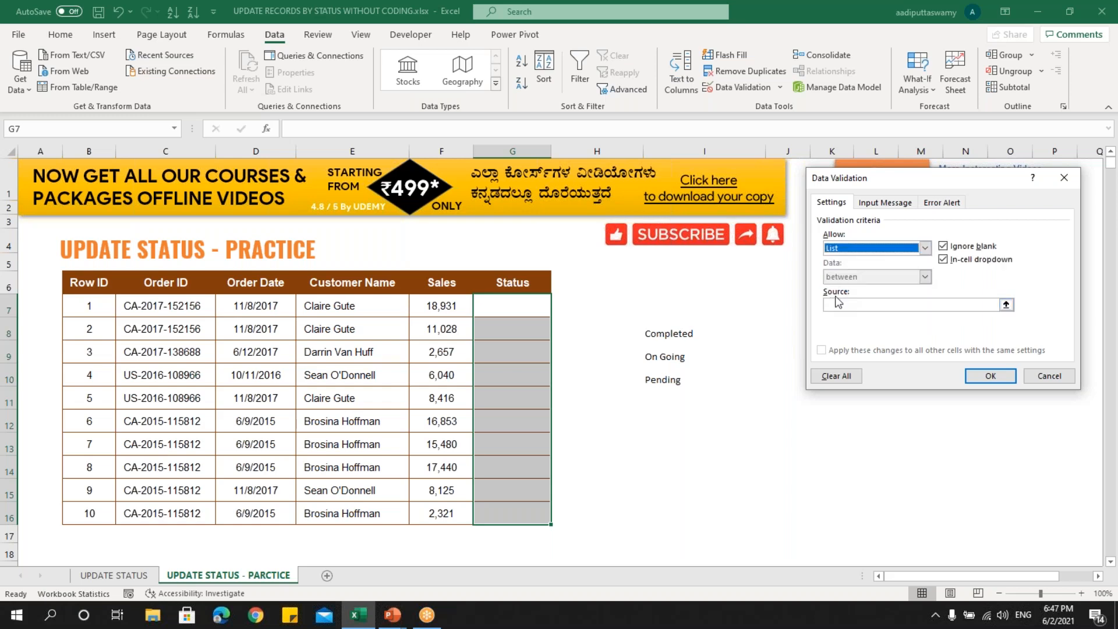
- Set the validation list source to =$I$7:$I$10, including the blank cell above Completed, and apply the rule
click(1007, 305)
drag(648, 332, 655, 400)
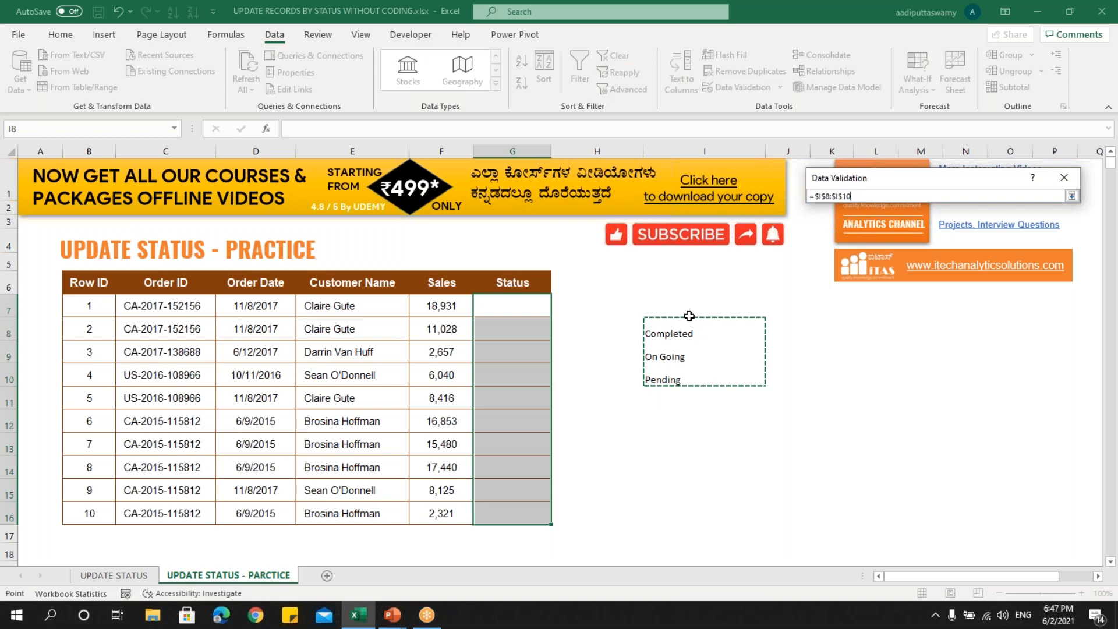
drag(687, 308, 678, 376)
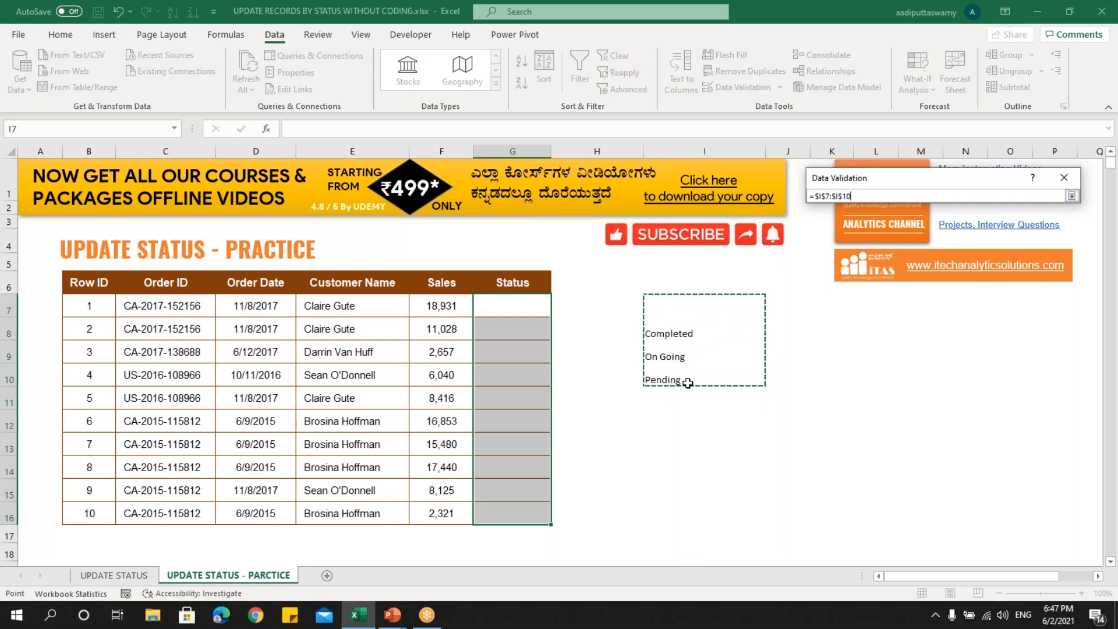
click(1071, 196)
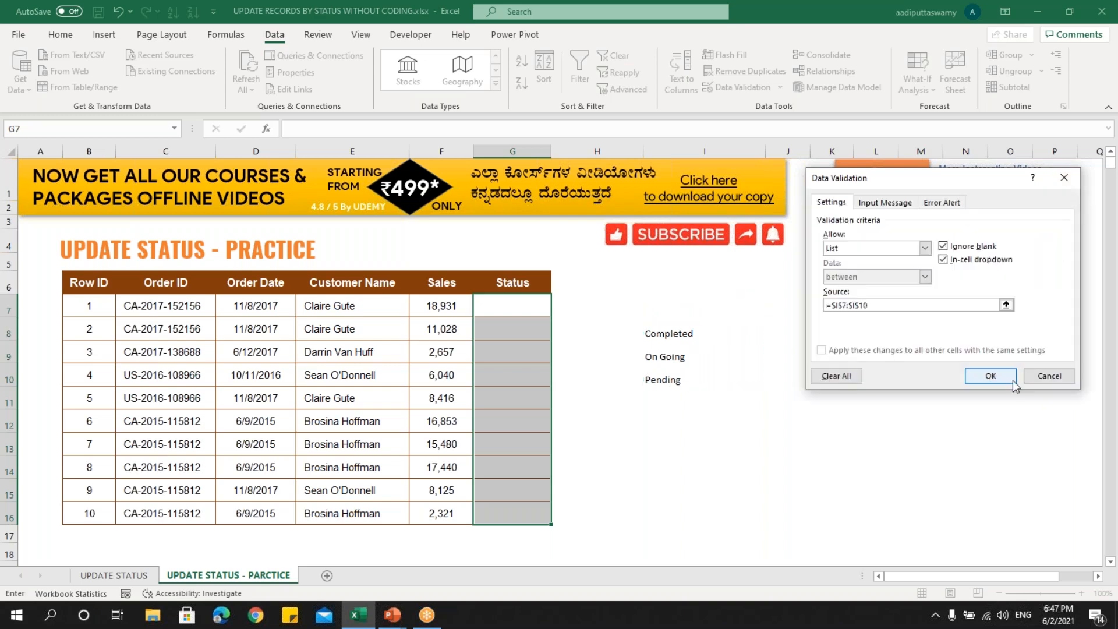
click(991, 375)
- Test the Status drop-down of the record with Row ID 1 by choosing Completed, On Going and Pending in turn
click(728, 307)
click(509, 305)
click(557, 311)
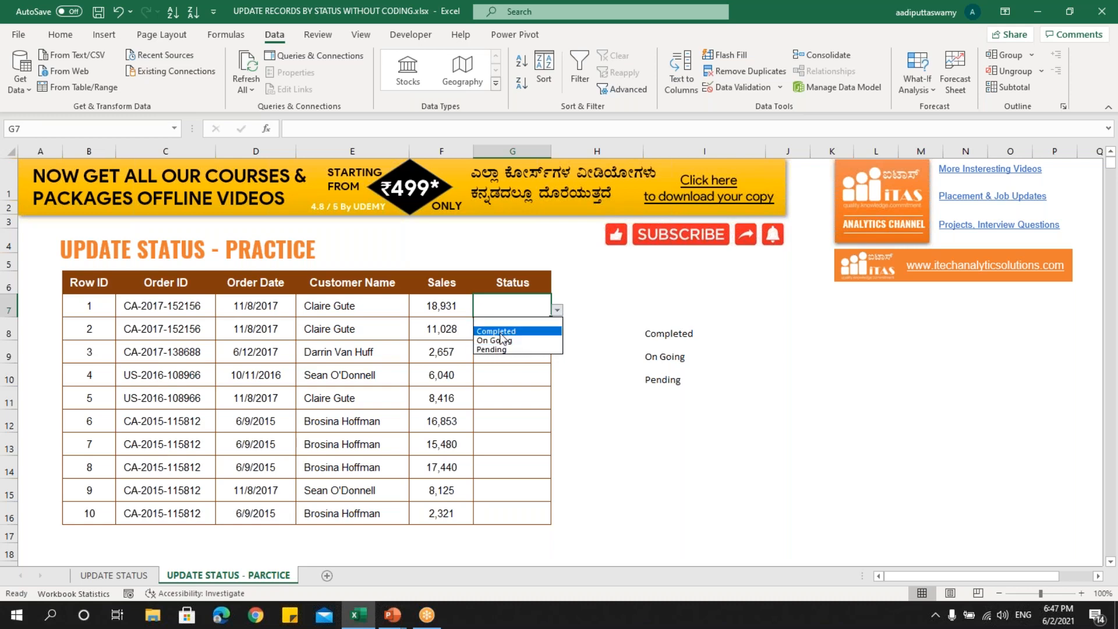
click(499, 331)
drag(75, 306, 469, 309)
click(538, 308)
click(556, 314)
click(513, 341)
click(556, 310)
click(528, 350)
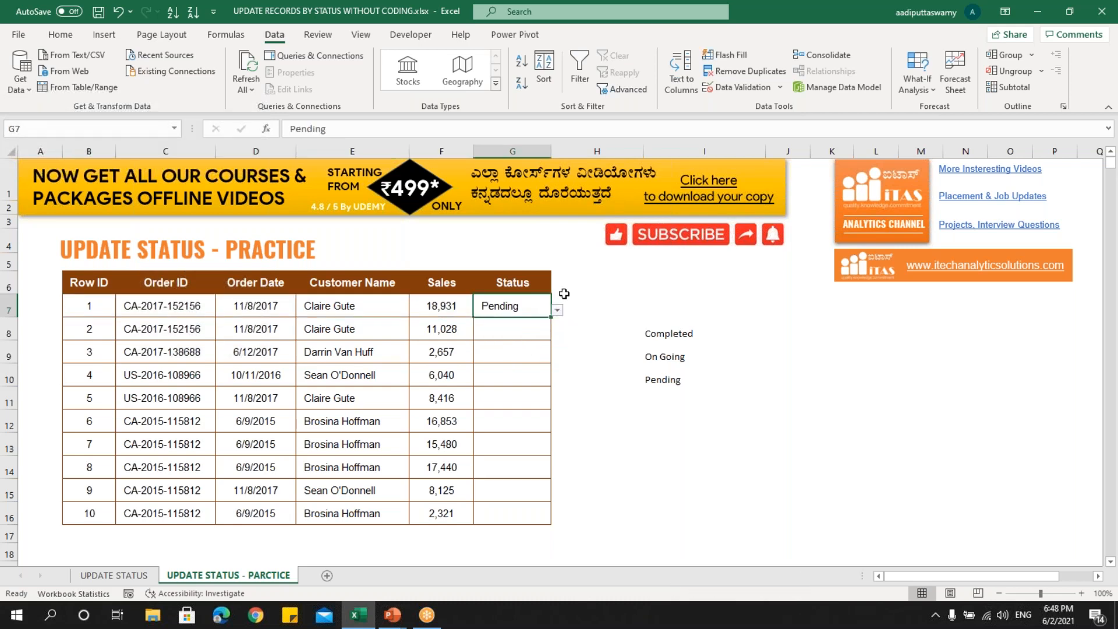
- Reset the Status of the record with Row ID 1 to the blank list entry
click(556, 309)
click(527, 323)
drag(90, 309, 484, 312)
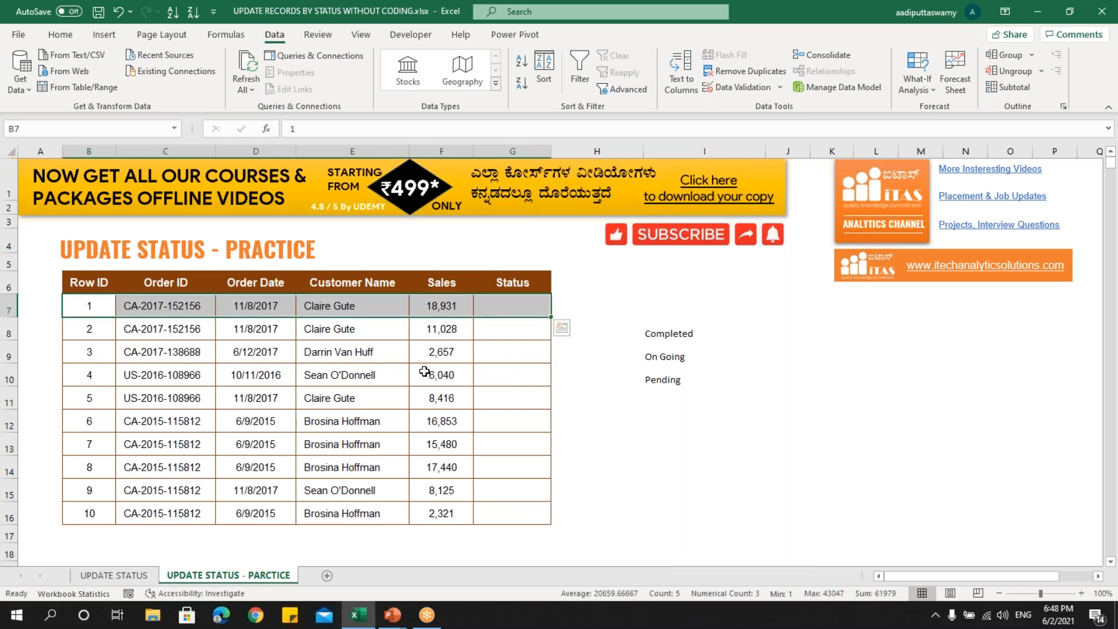
click(441, 373)
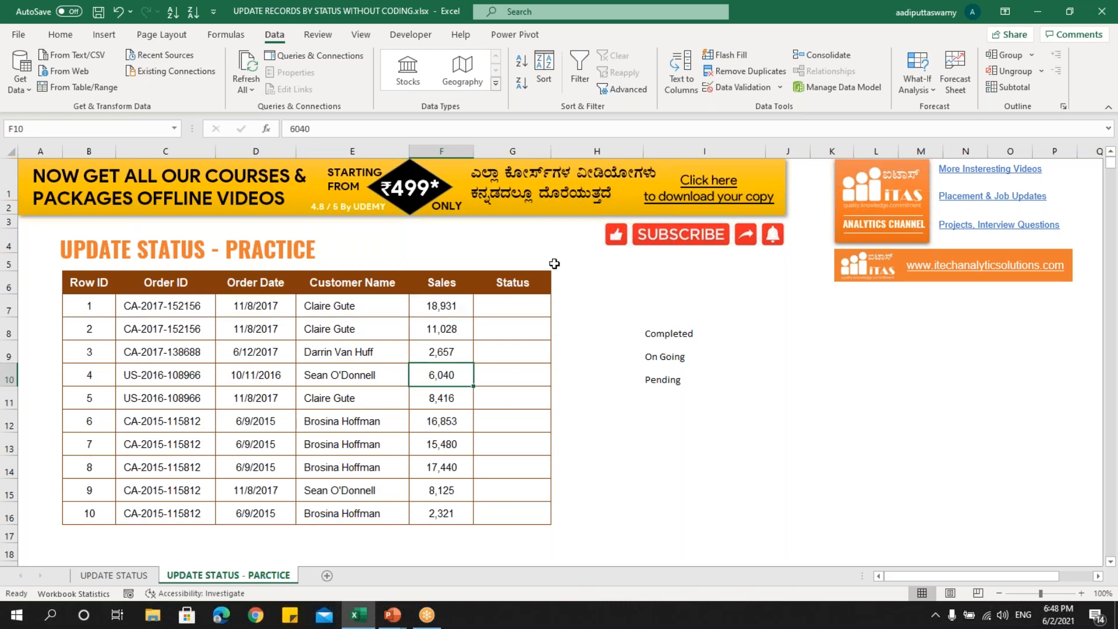
click(609, 390)
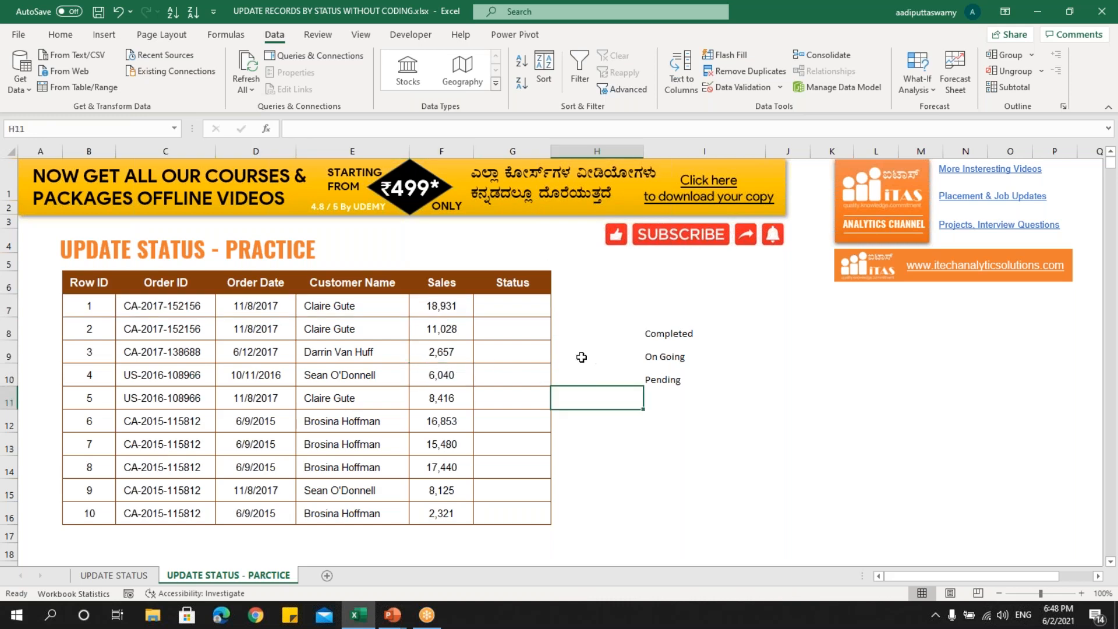
drag(88, 306, 495, 307)
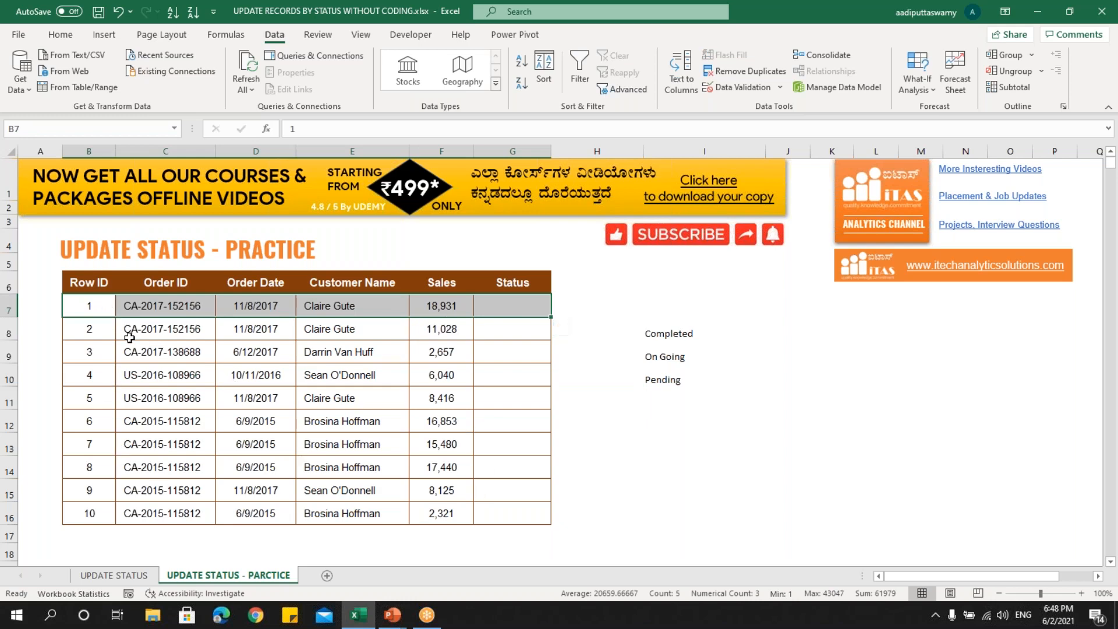
- Start a formula-based conditional formatting rule for the record with Row ID 1, cells B7:G7
drag(97, 305, 519, 511)
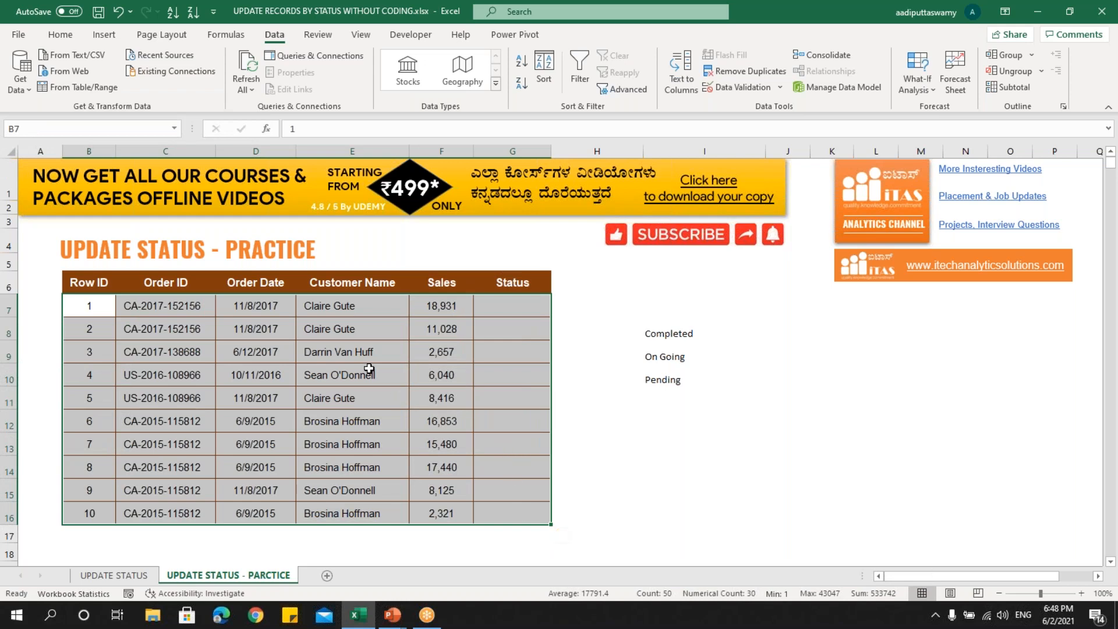
click(96, 309)
drag(87, 309, 512, 310)
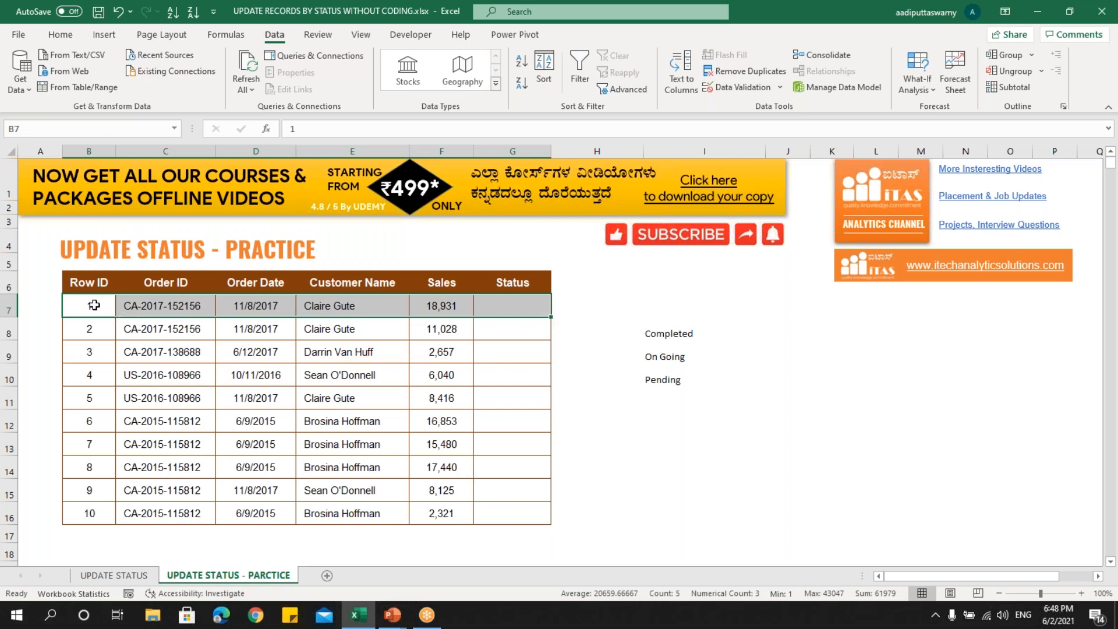
click(60, 34)
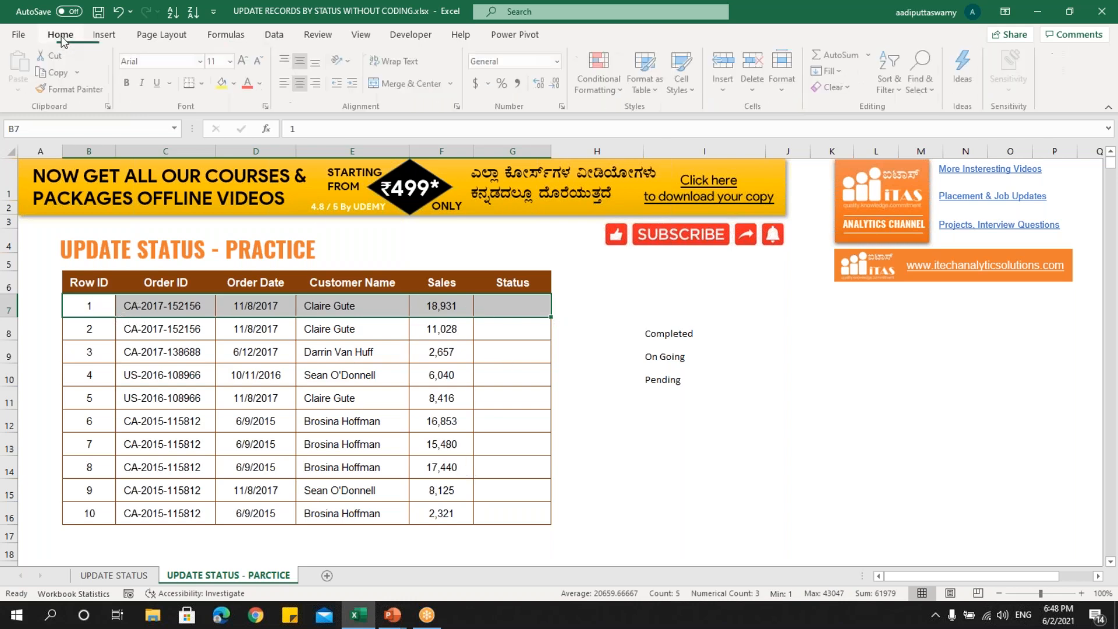
click(622, 91)
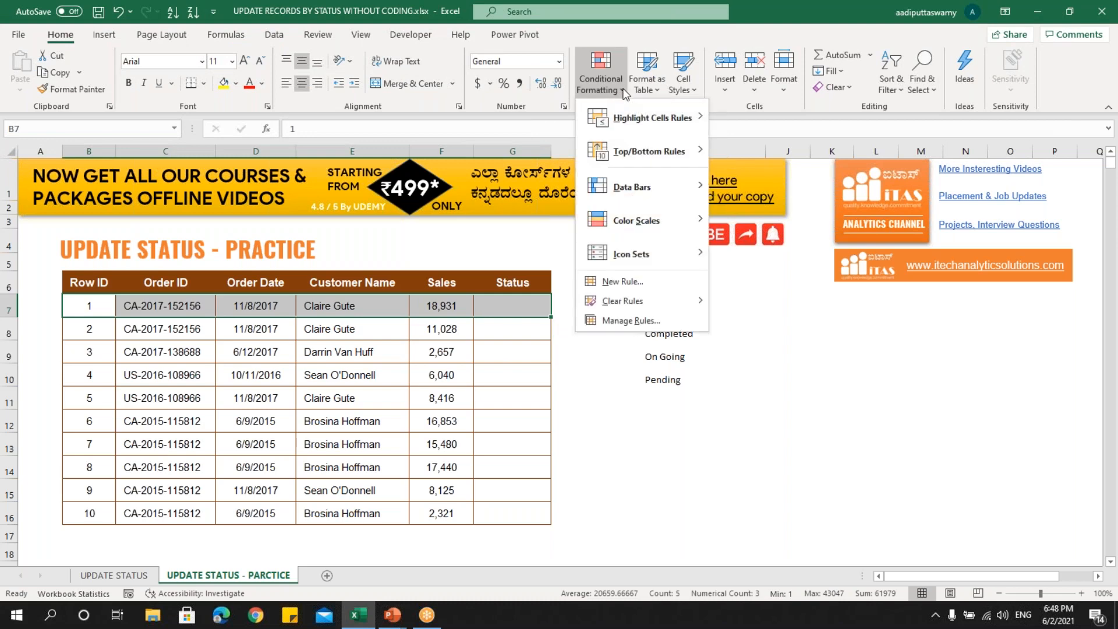
click(611, 285)
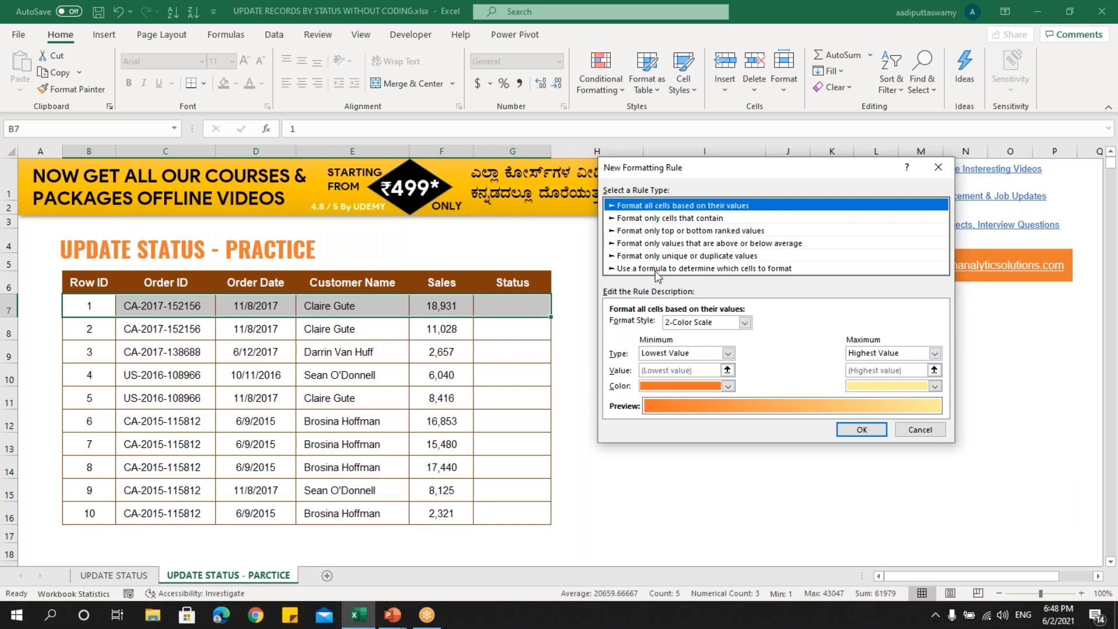
click(764, 269)
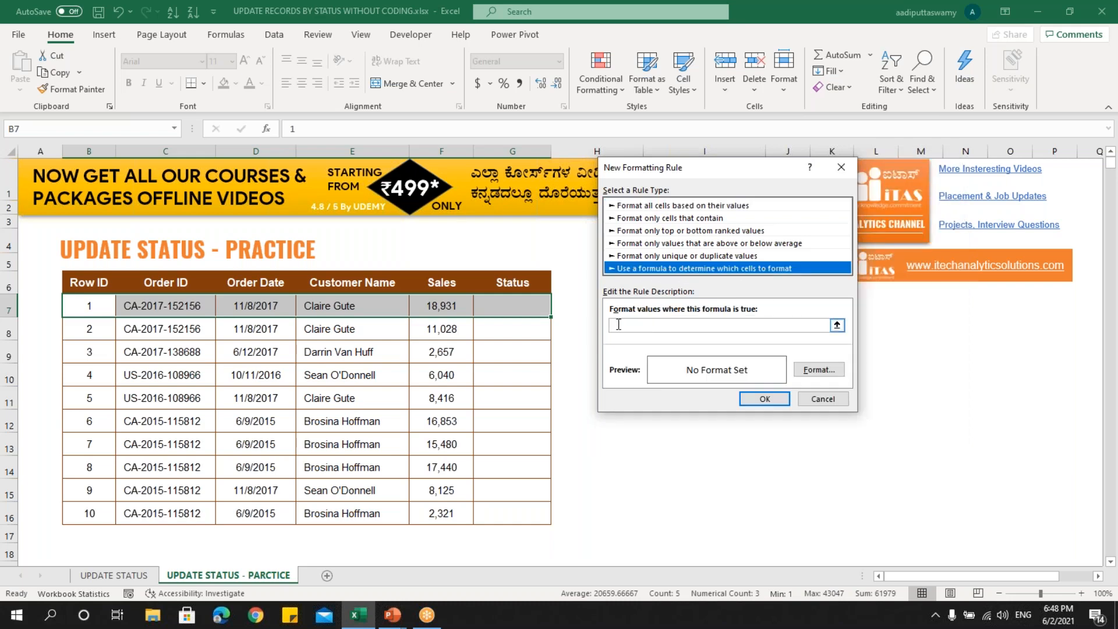
- Enter the rule formula =$G7=$I$8 so that it compares the record's Status with the Completed entry
click(675, 327)
text(=)
click(510, 303)
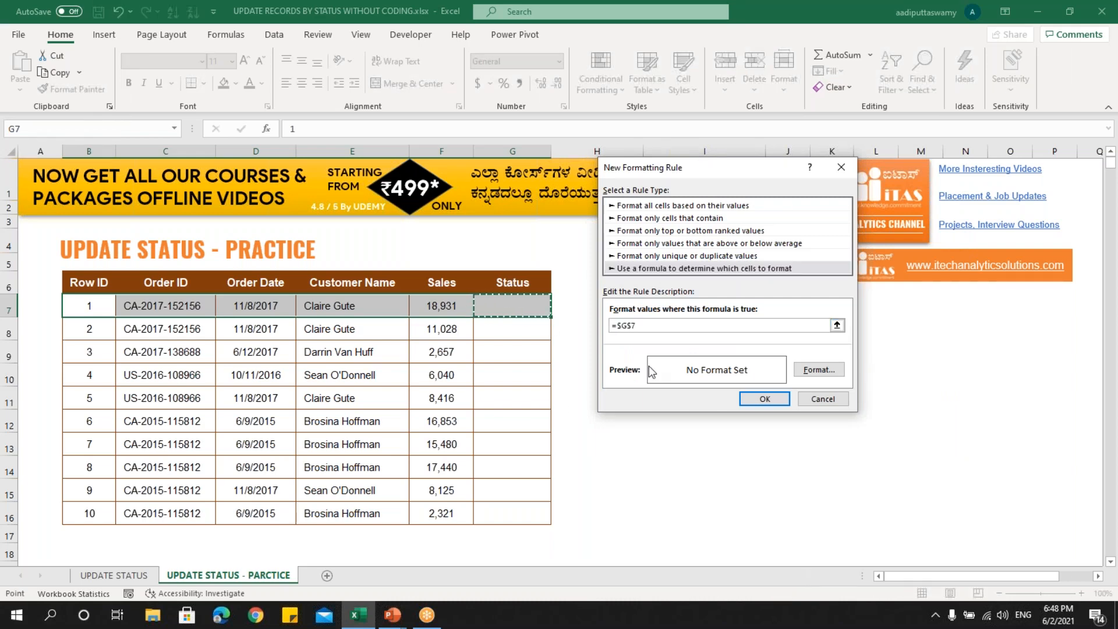
key(F4)
key(F4)
text(=)
drag(710, 171, 354, 198)
click(668, 333)
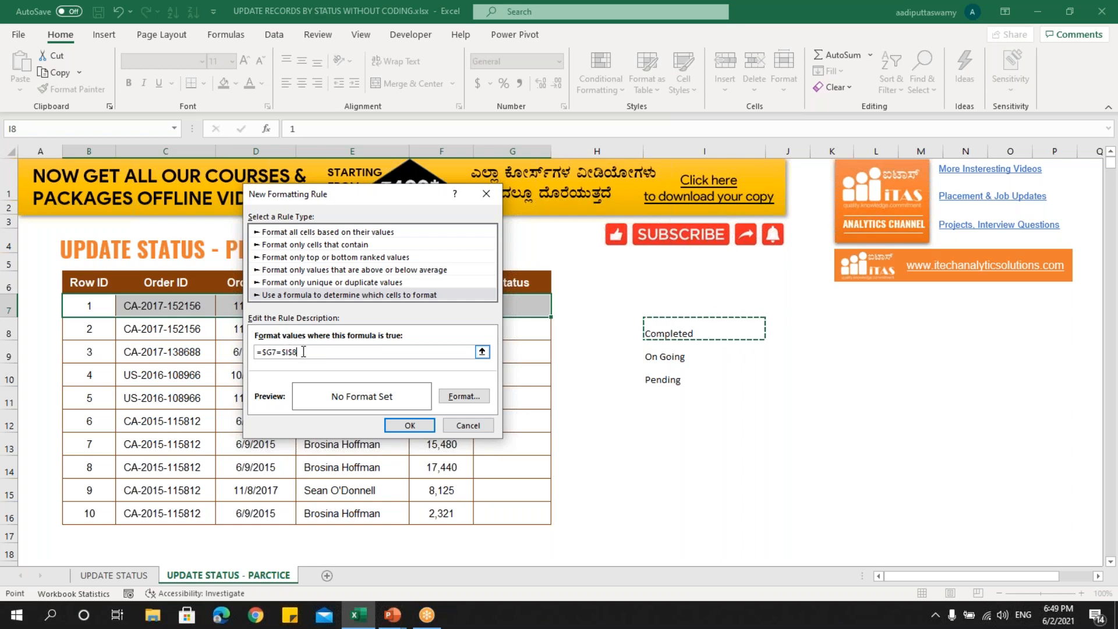
- Give the Completed rule a light green background fill and apply the rule
click(469, 397)
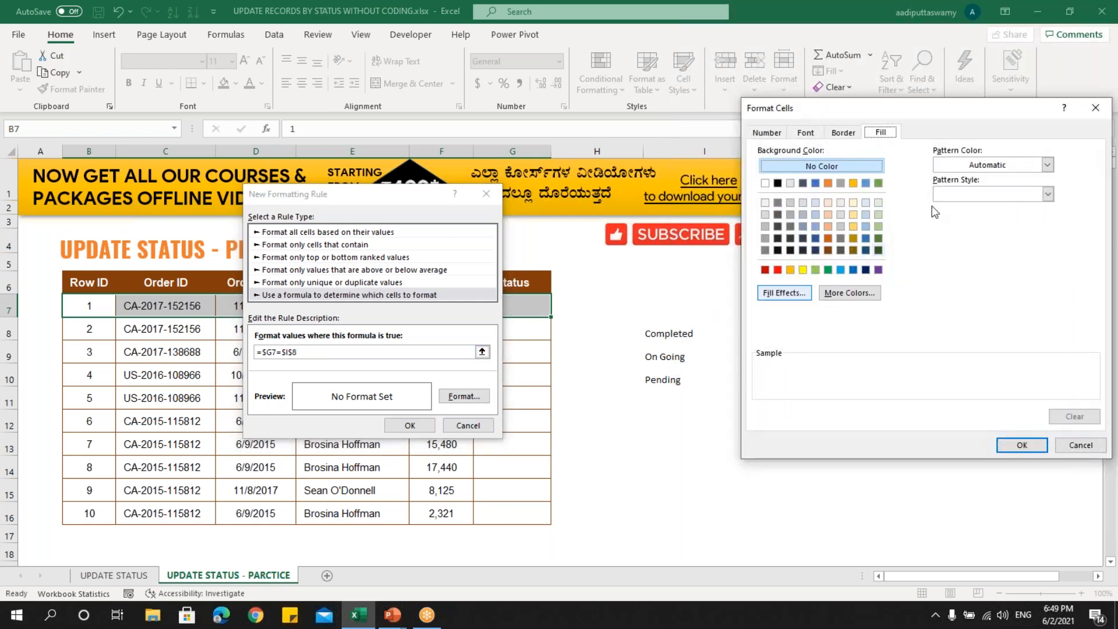
drag(928, 111, 296, 178)
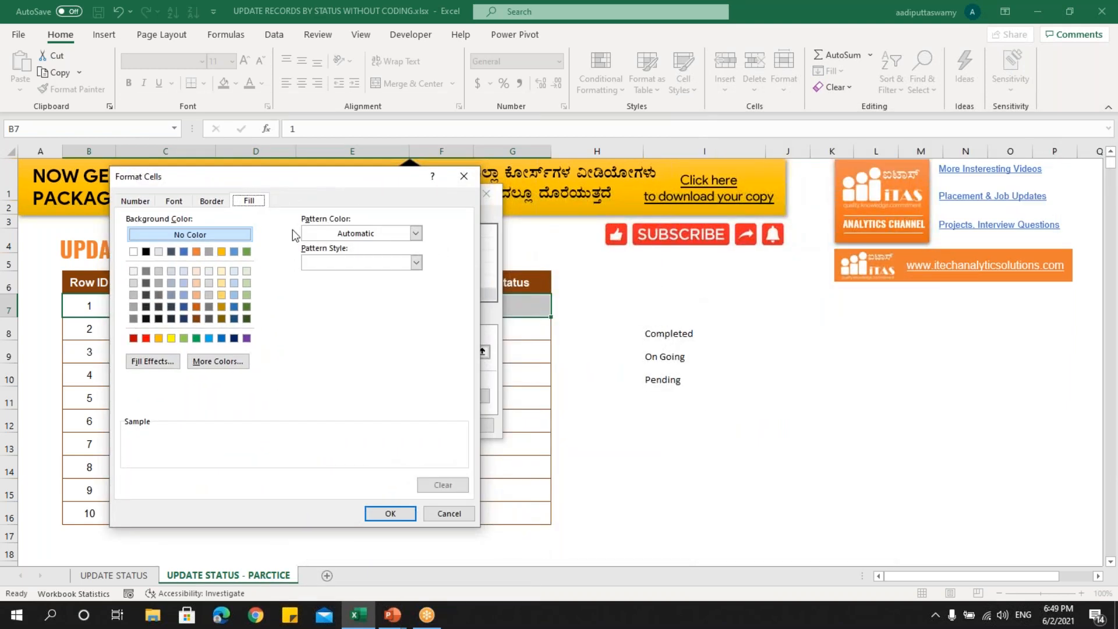
click(246, 295)
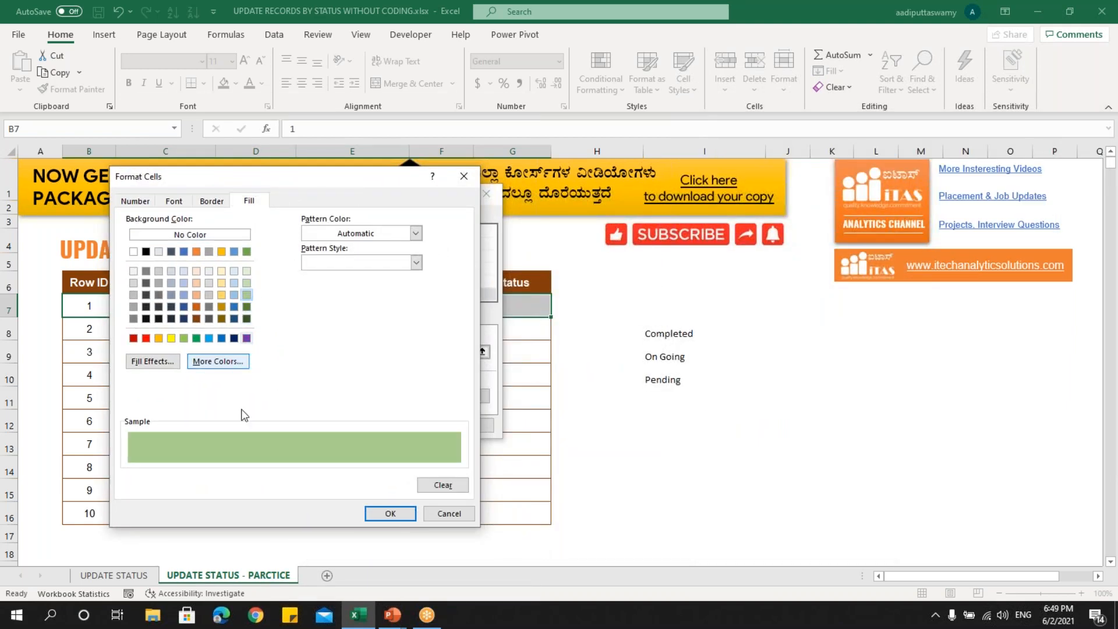
click(390, 513)
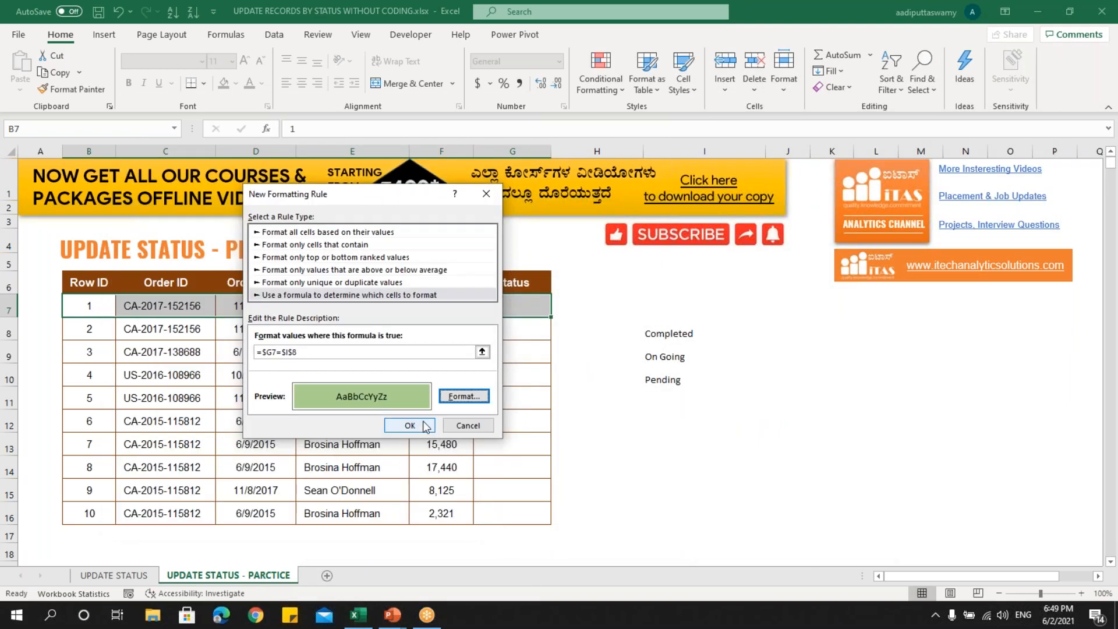
click(420, 427)
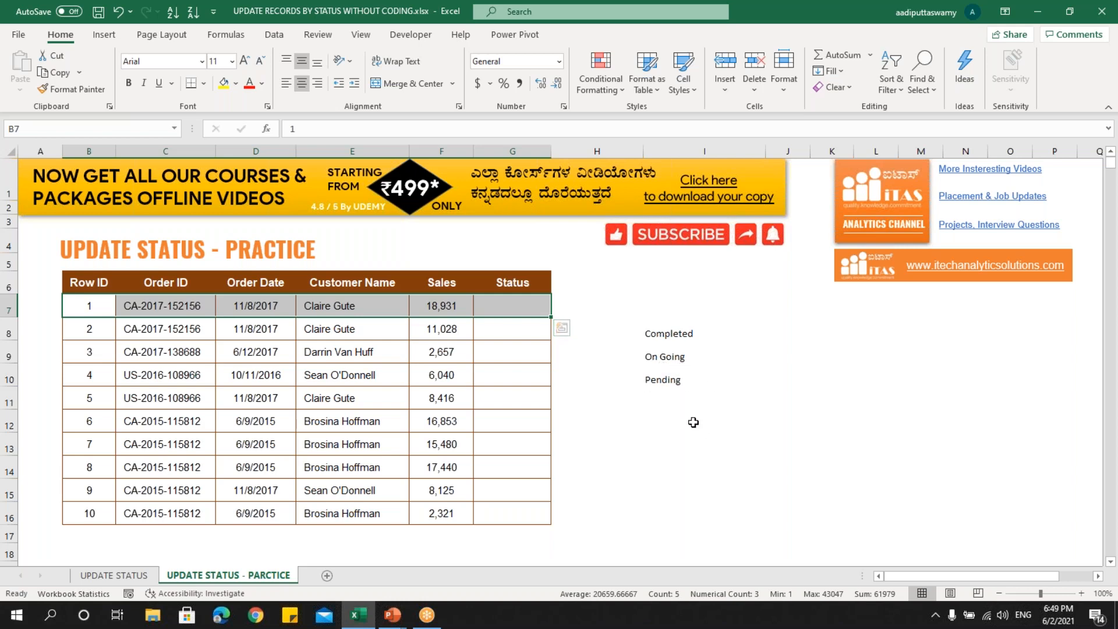
- Create a second formula-based formatting rule for B7:G7 with =$G7=$I$9, matching the On Going entry
click(611, 90)
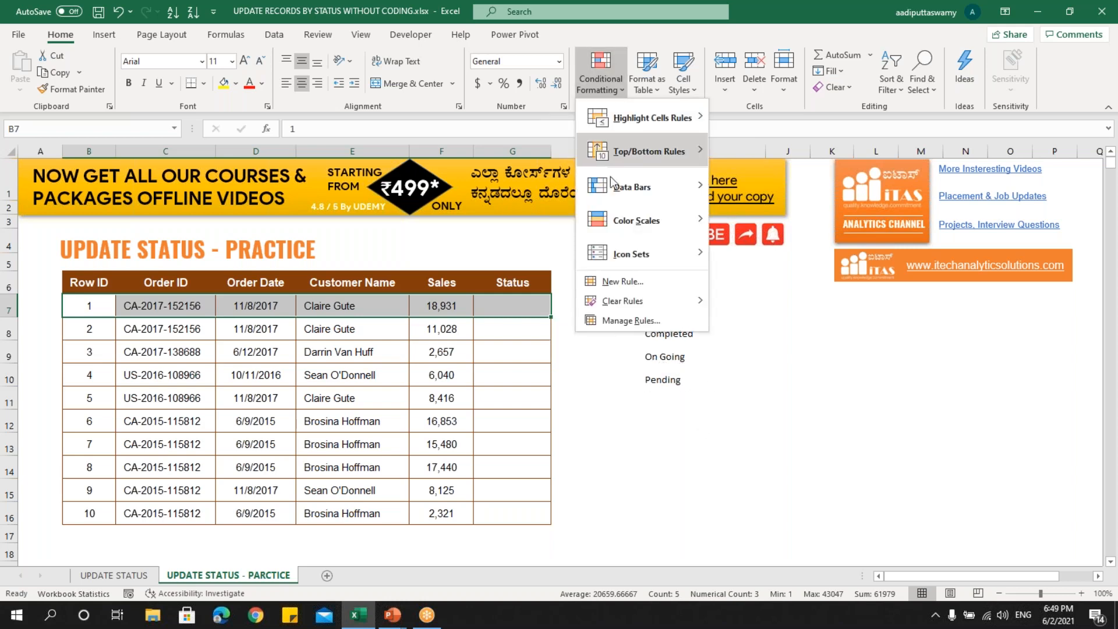
click(613, 281)
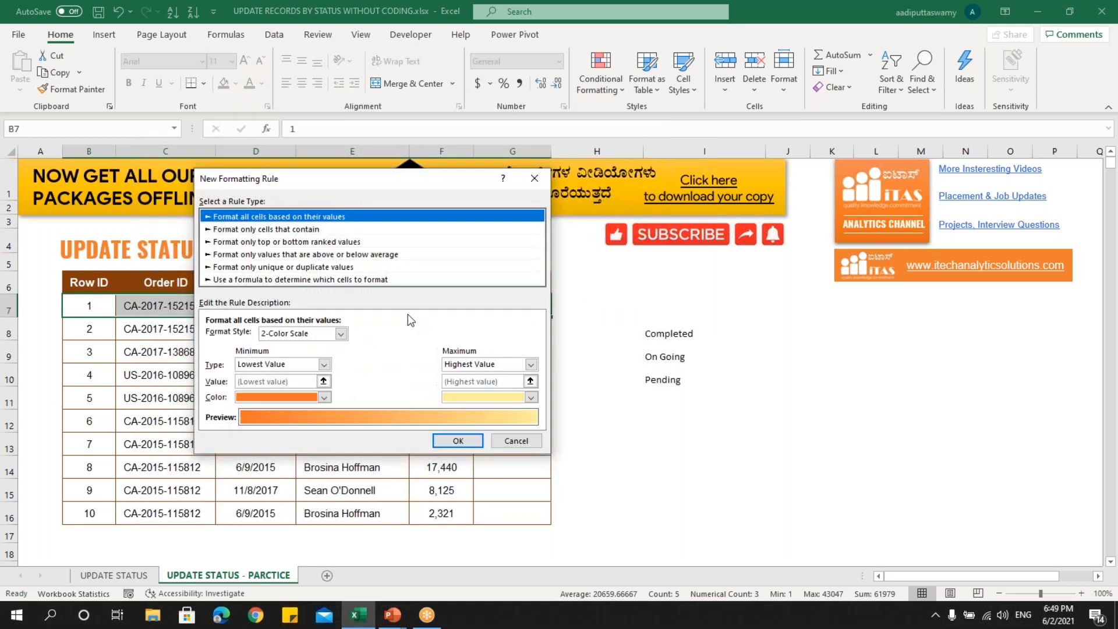
click(251, 281)
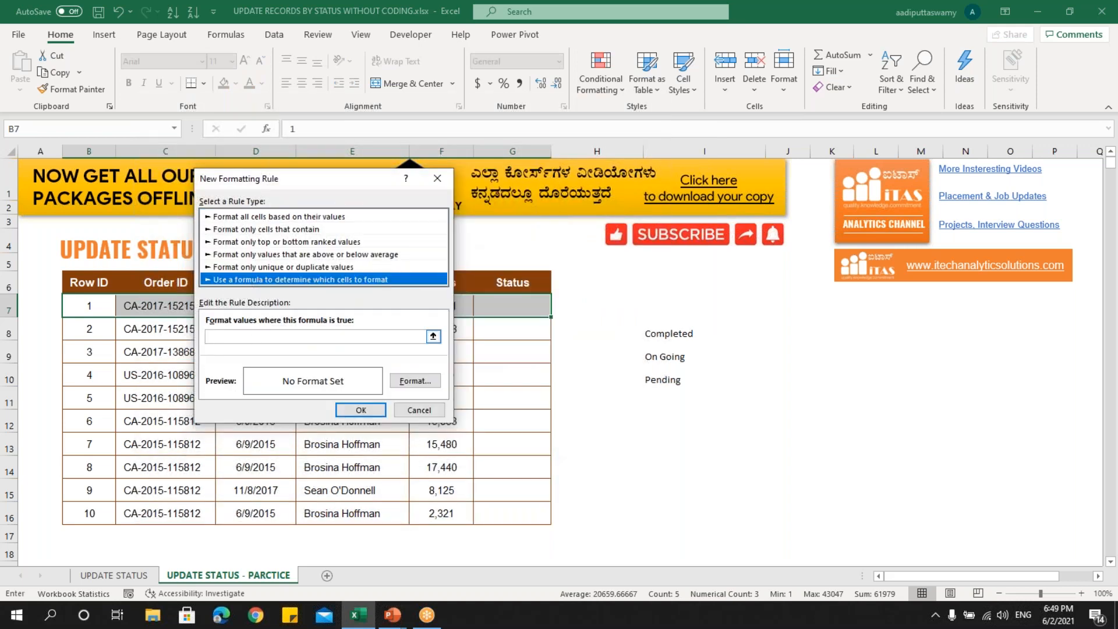
click(253, 337)
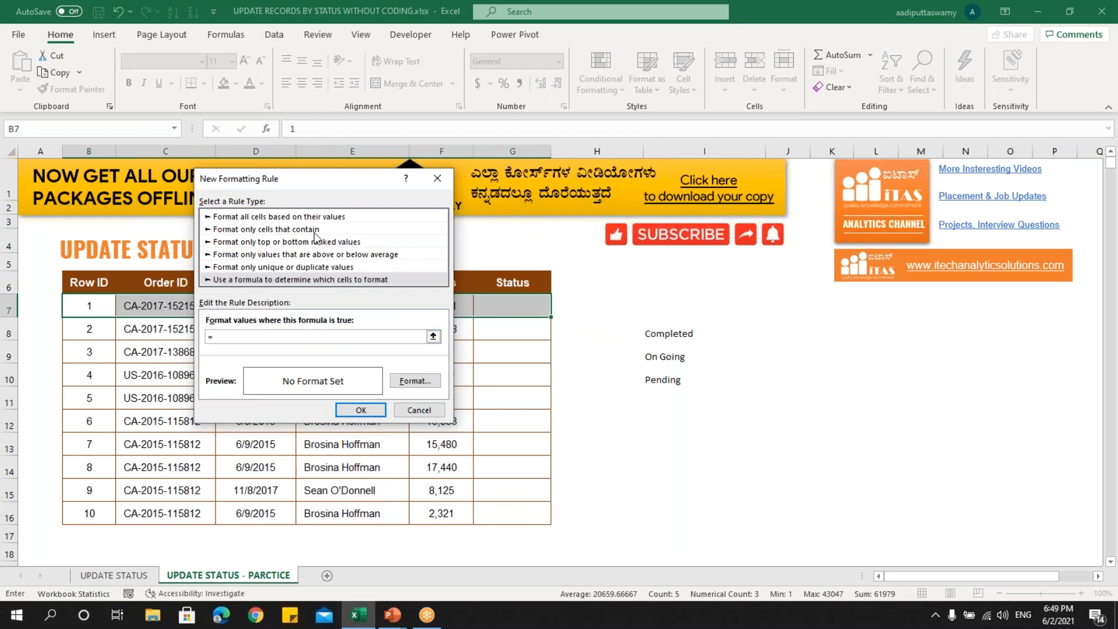
drag(315, 185, 243, 188)
click(506, 307)
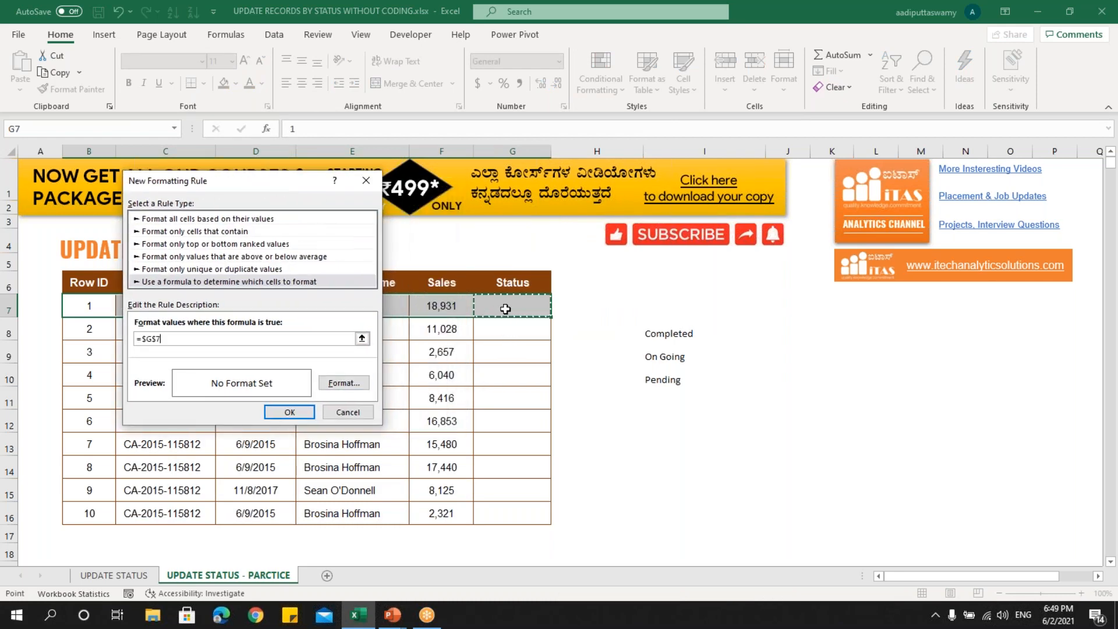
key(F4)
key(F4)
text(=)
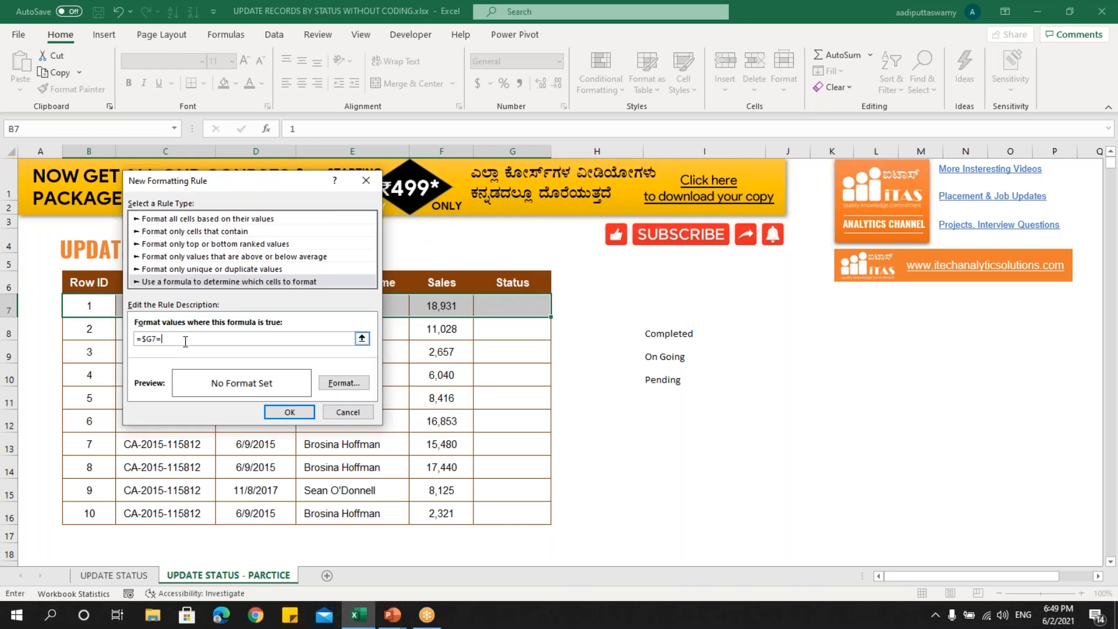
click(671, 357)
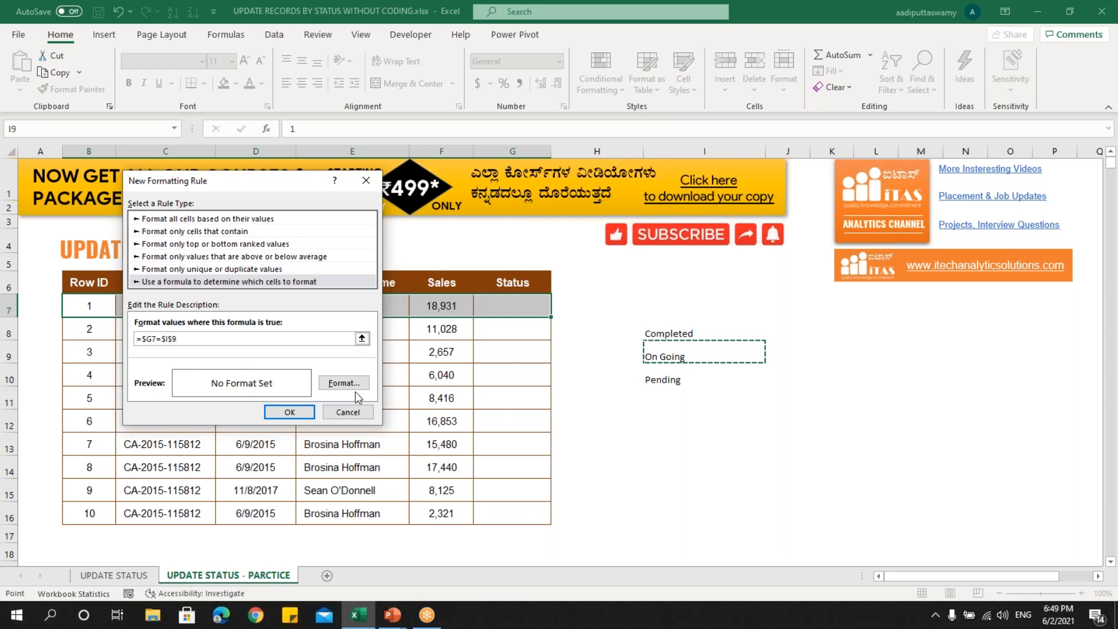
- Give the On Going rule a light gold background fill and apply the rule
click(342, 383)
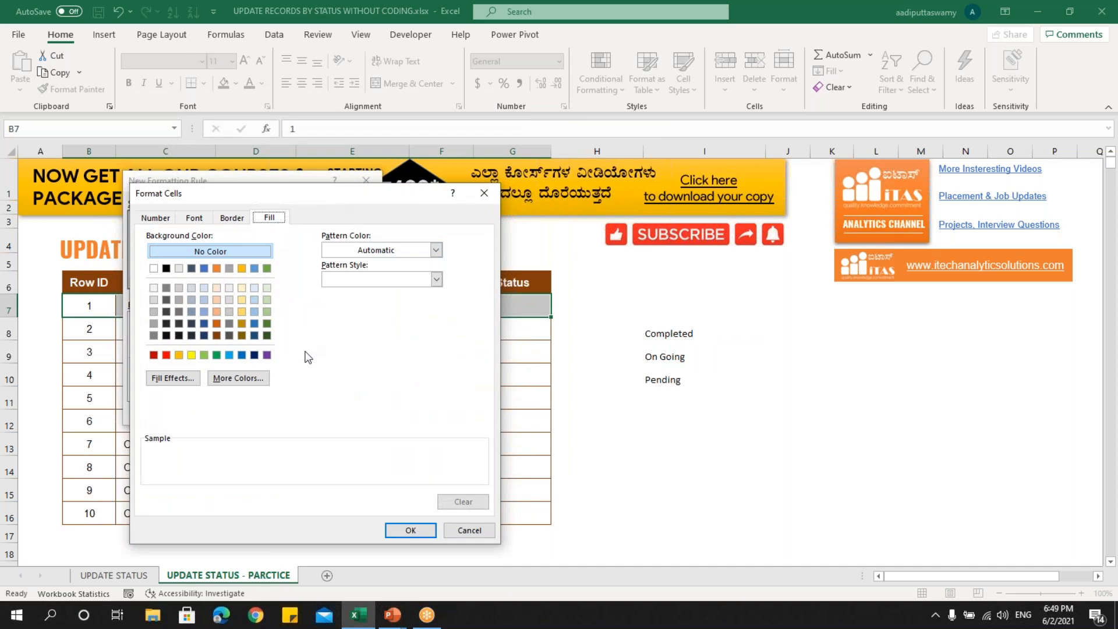
click(242, 312)
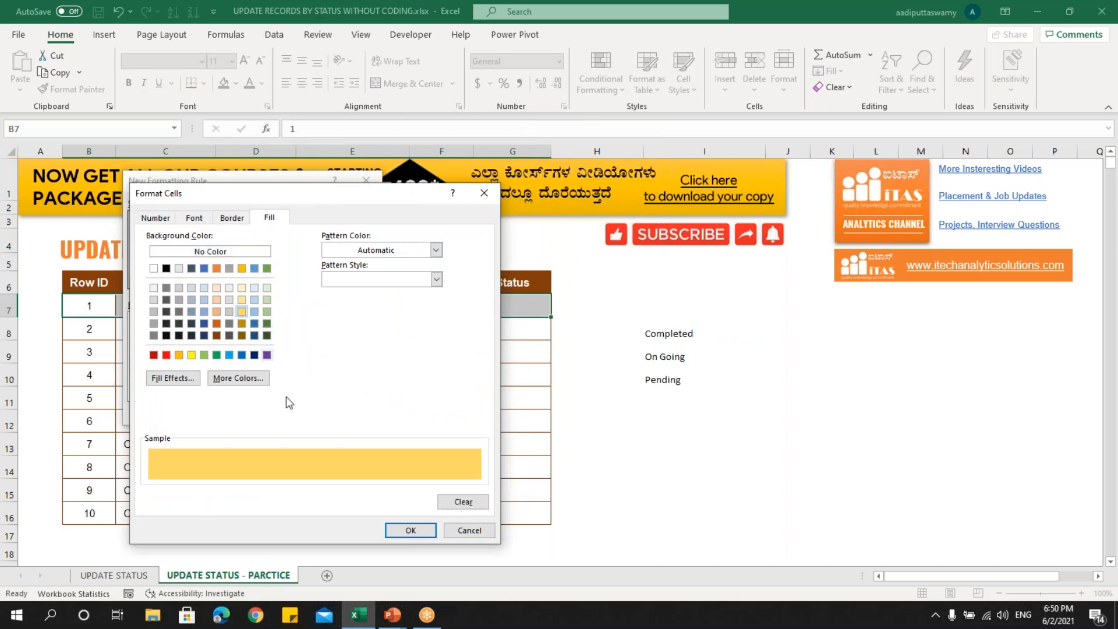
click(410, 531)
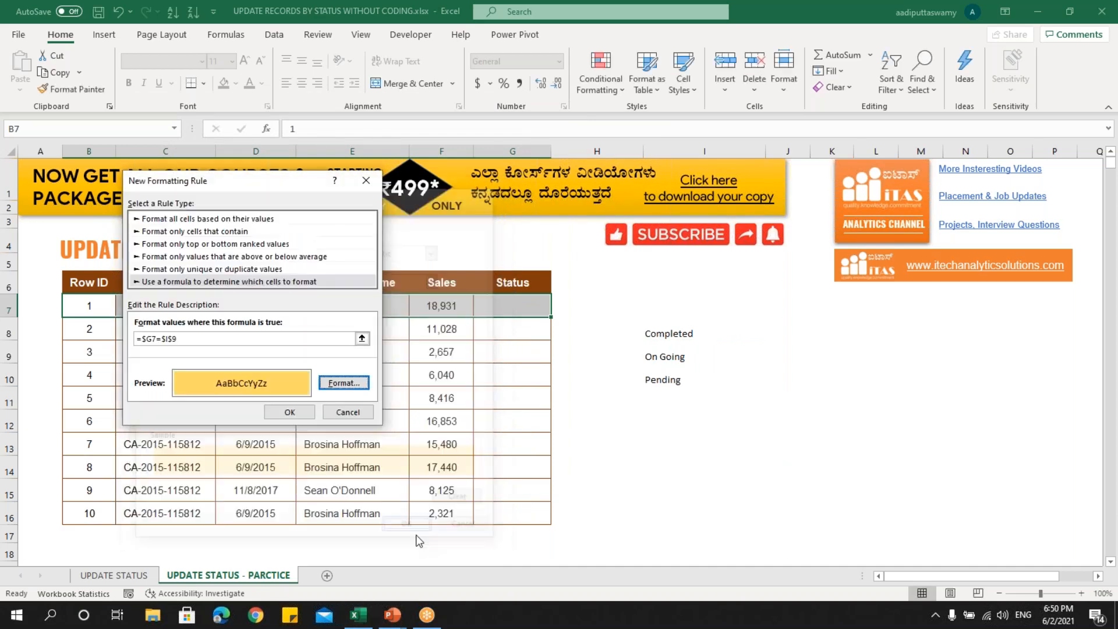
click(290, 413)
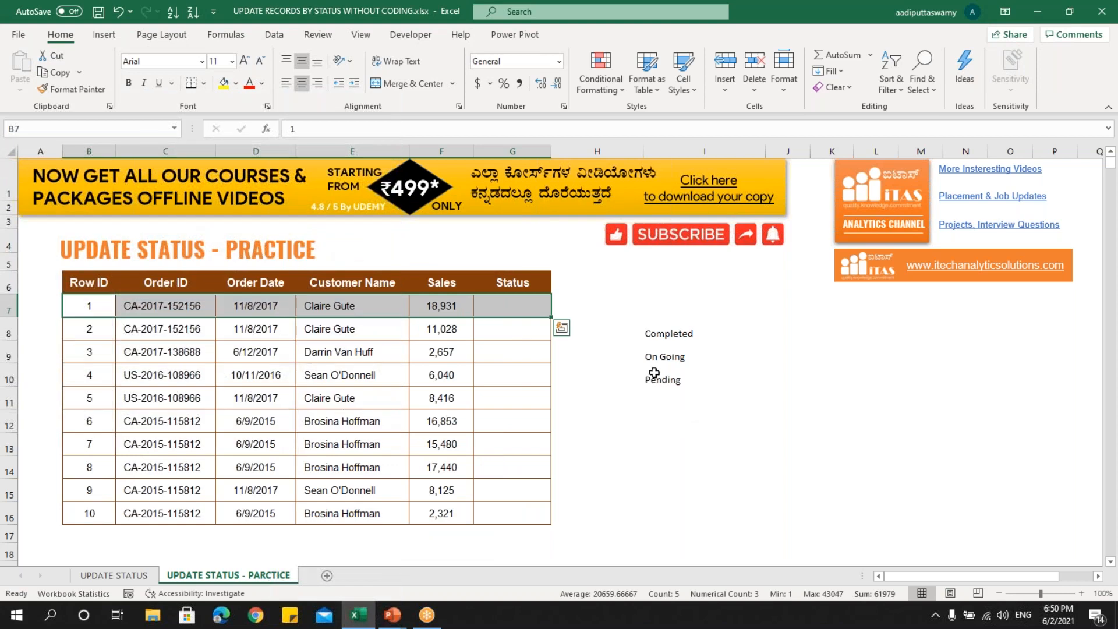
- Create a third formula-based formatting rule for B7:G7 with =$G7=$I$10, matching the Pending entry
click(621, 86)
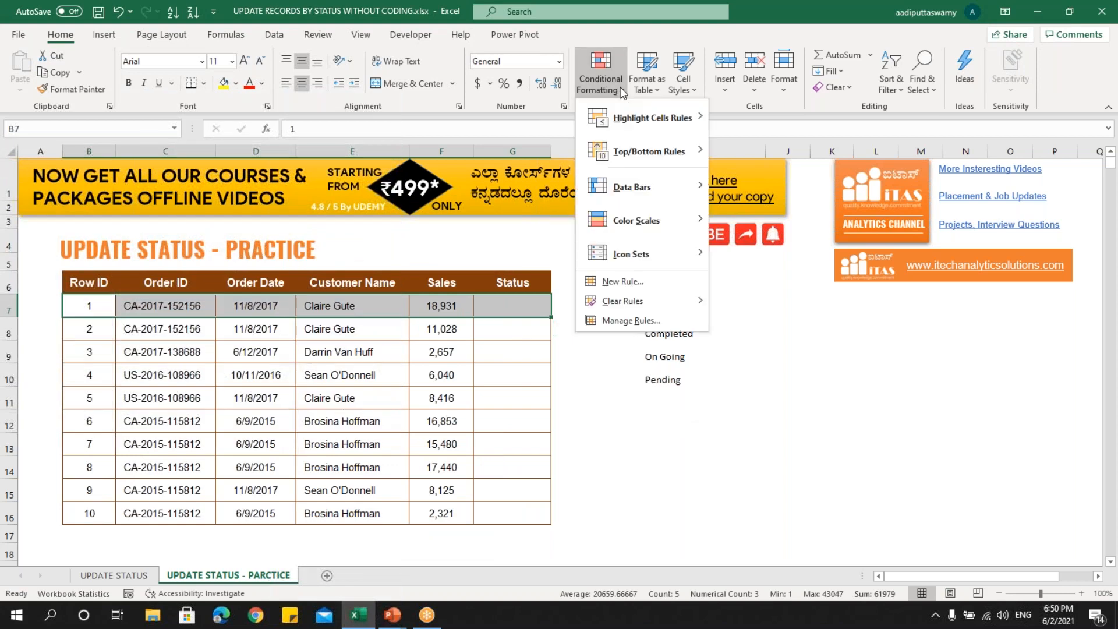
click(611, 285)
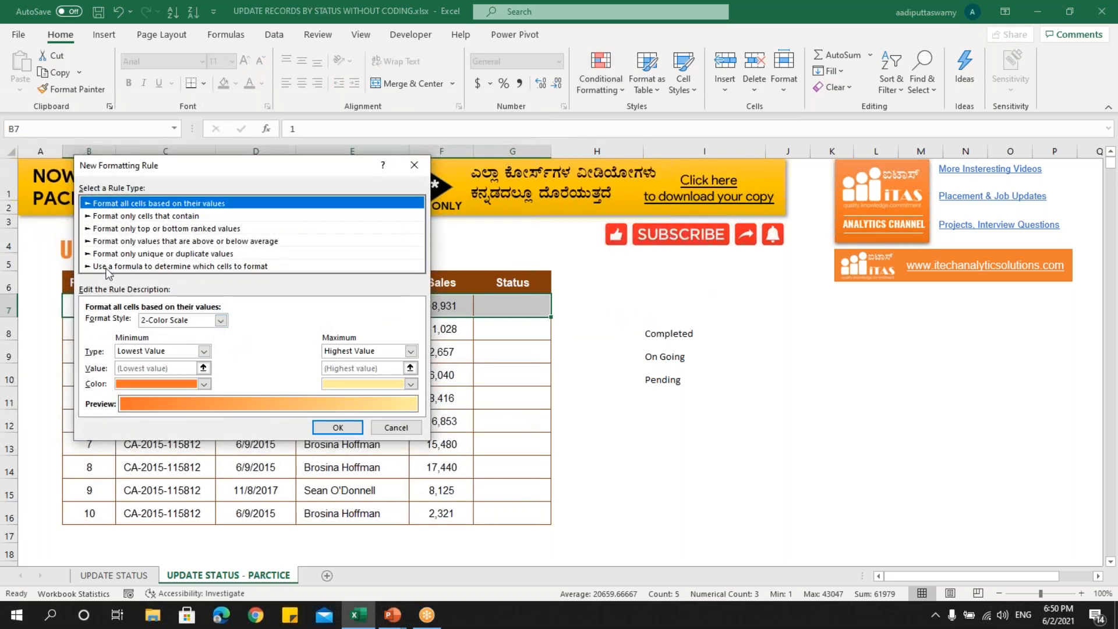
click(109, 267)
click(132, 324)
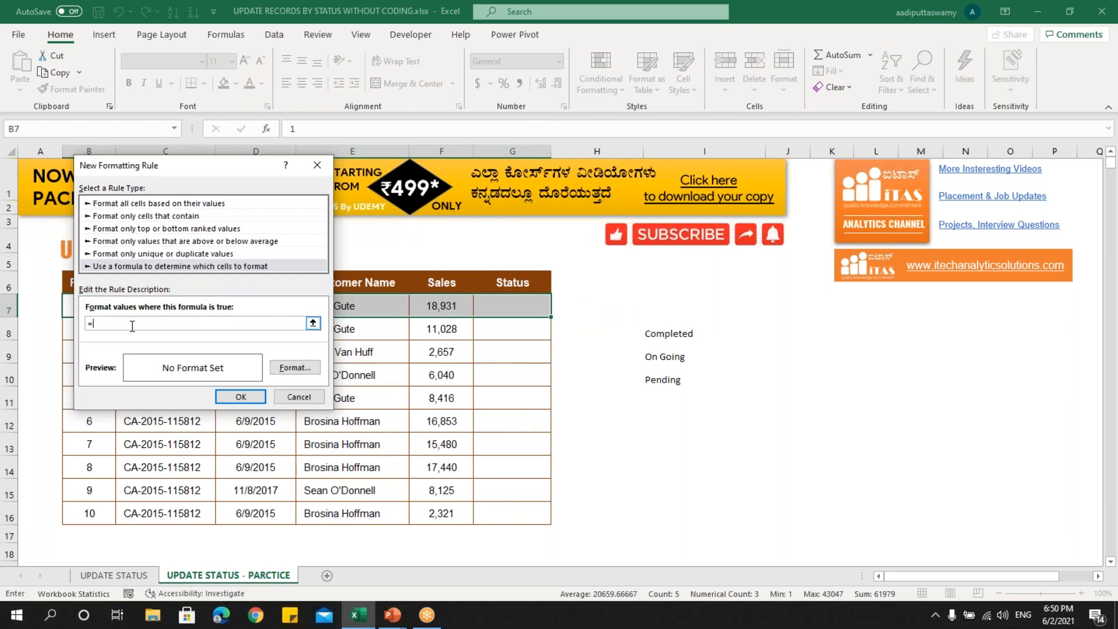
text(=)
click(522, 307)
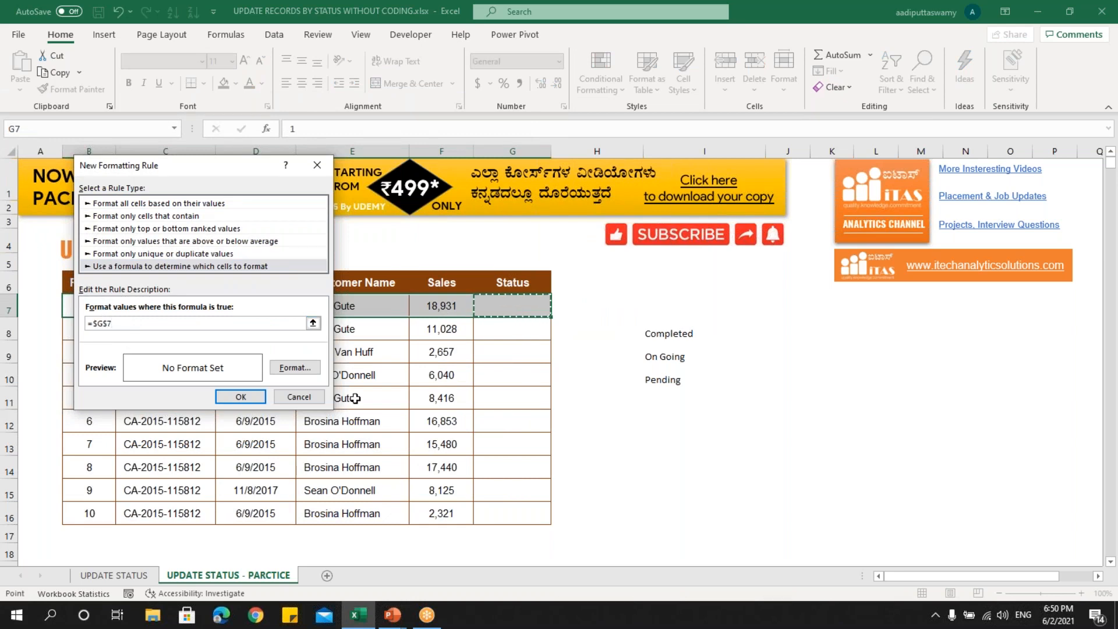
key(F4)
key(F4)
text(=)
click(673, 381)
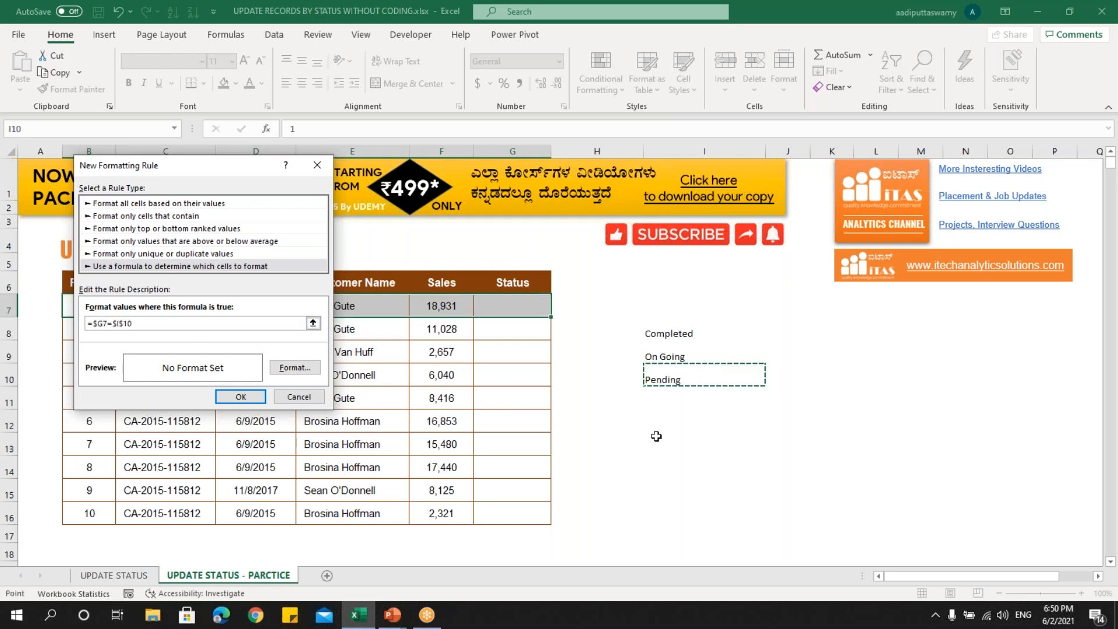
- Give the Pending rule a bright red background fill and apply the rule
click(295, 367)
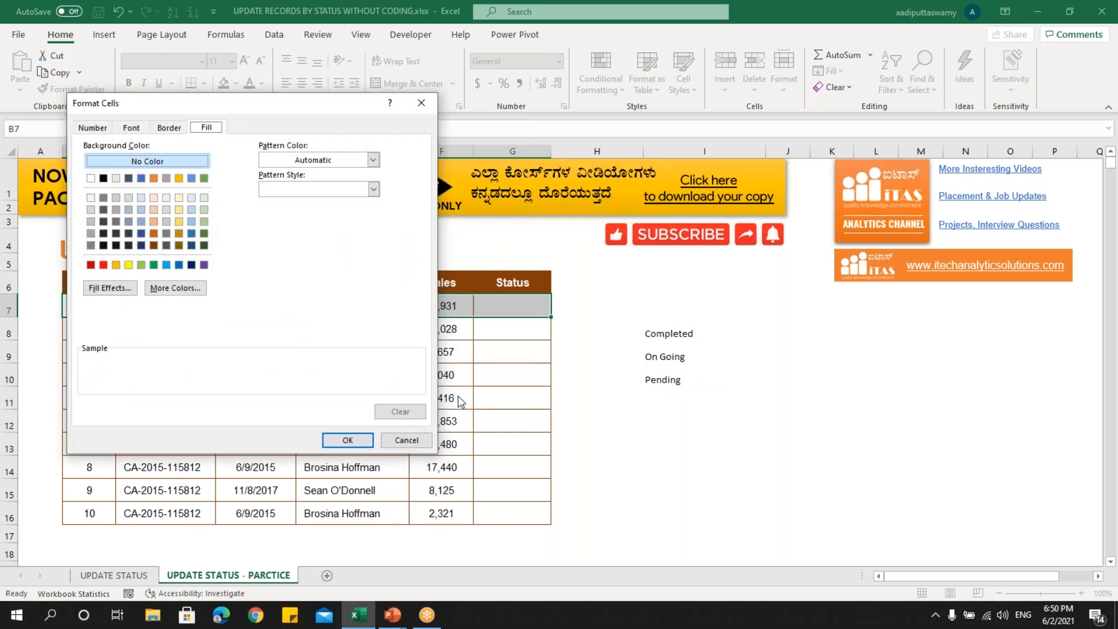
click(103, 265)
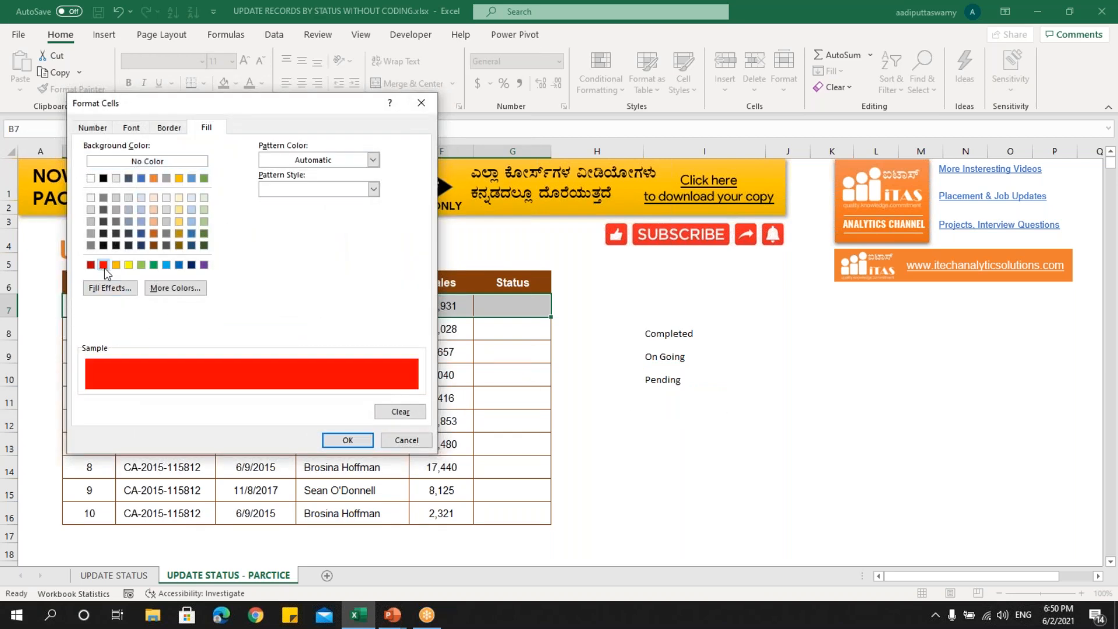
click(367, 444)
click(263, 399)
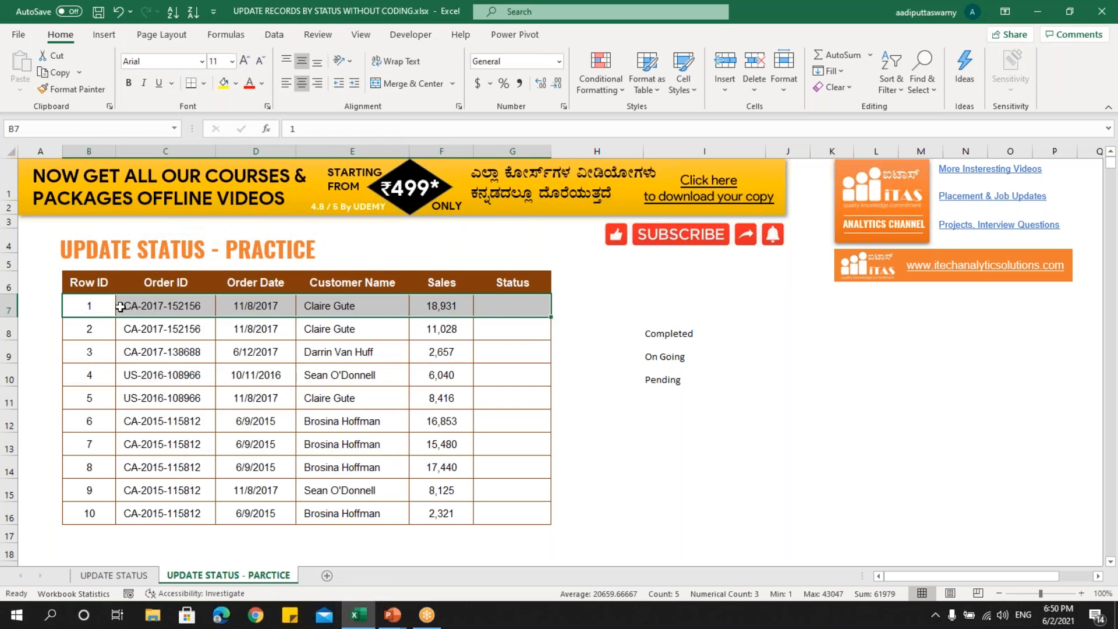
- Set the Status of the first order row (G7) to Completed from its drop-down list
click(93, 307)
drag(94, 307, 501, 303)
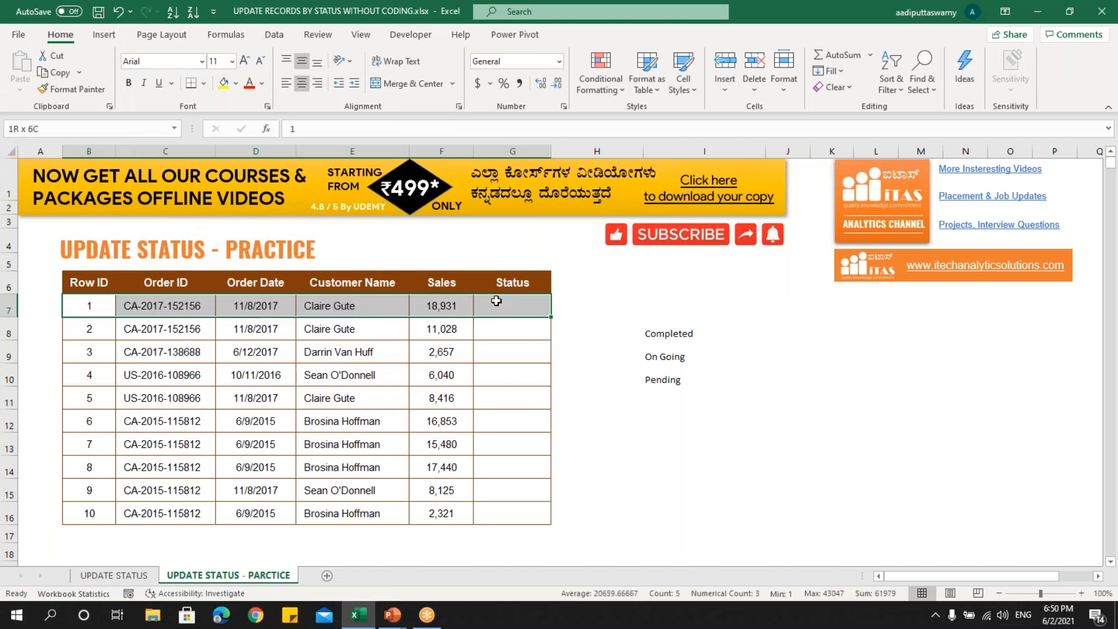
drag(684, 338, 688, 367)
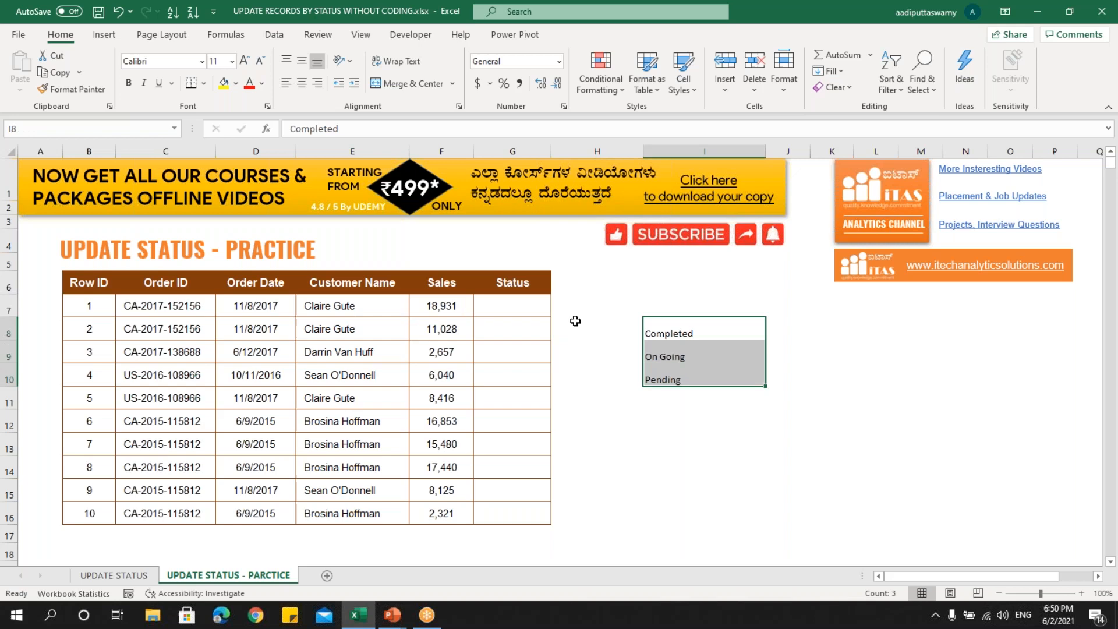
click(521, 308)
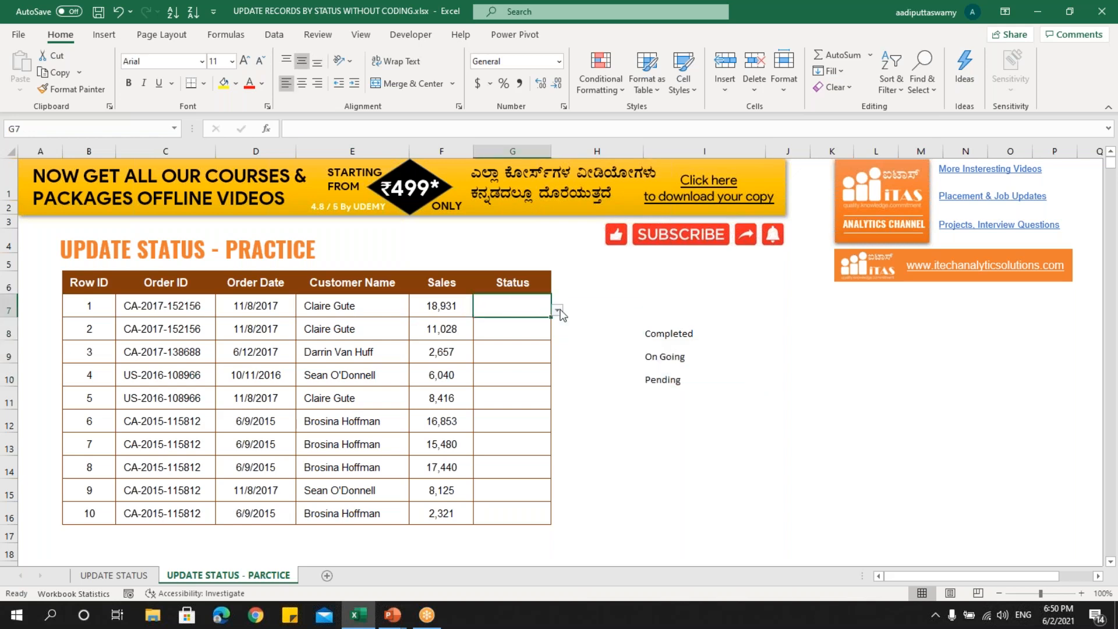
click(559, 313)
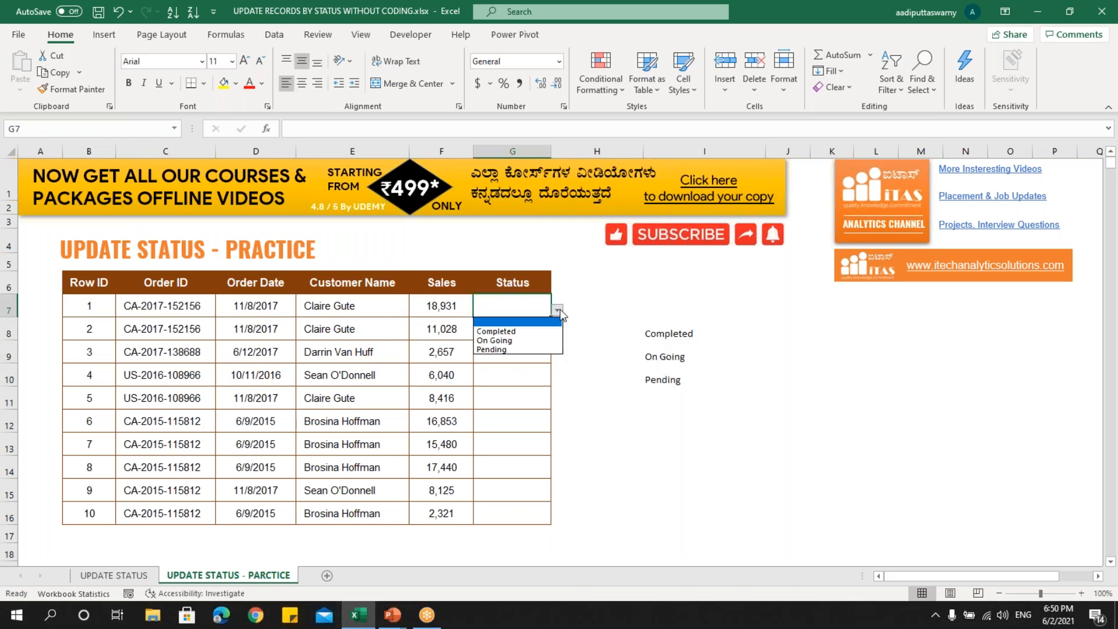
click(519, 331)
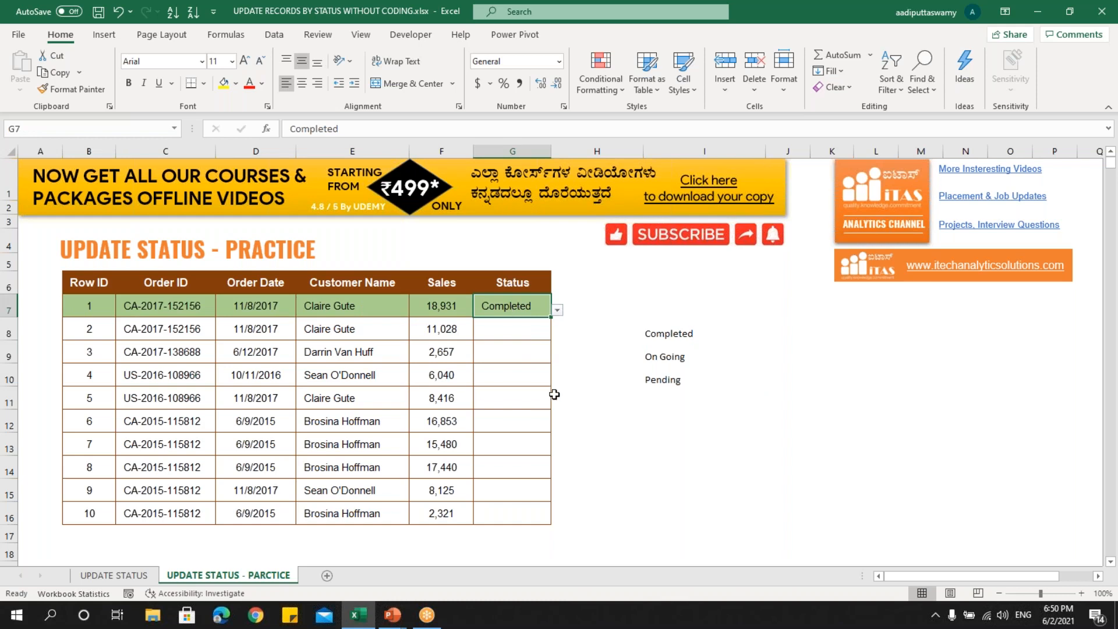
- Change the first order's Status in G7 to On Going to test the second formatting rule
click(558, 310)
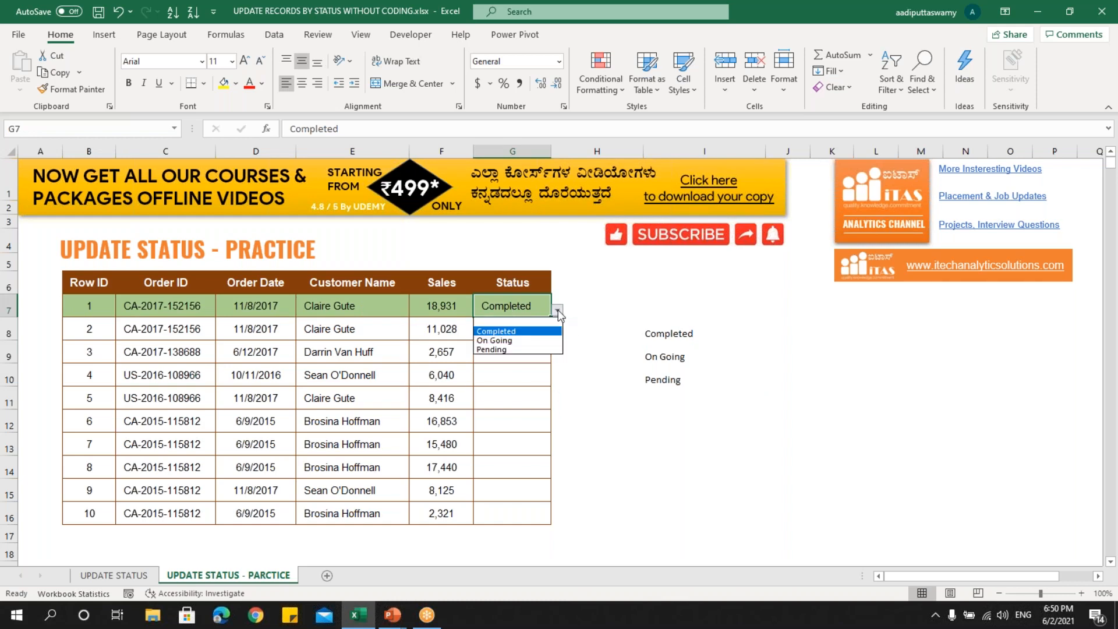
click(488, 341)
drag(98, 304, 517, 311)
click(517, 311)
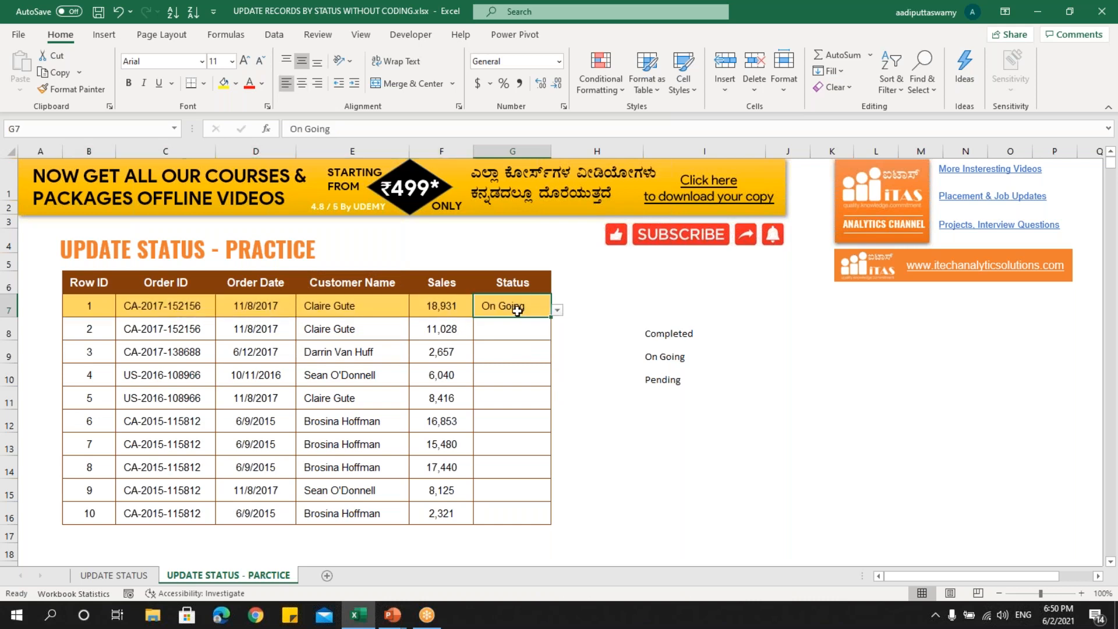
- Change the first order's Status in G7 to Pending and select the row B7:G7
click(558, 311)
click(515, 350)
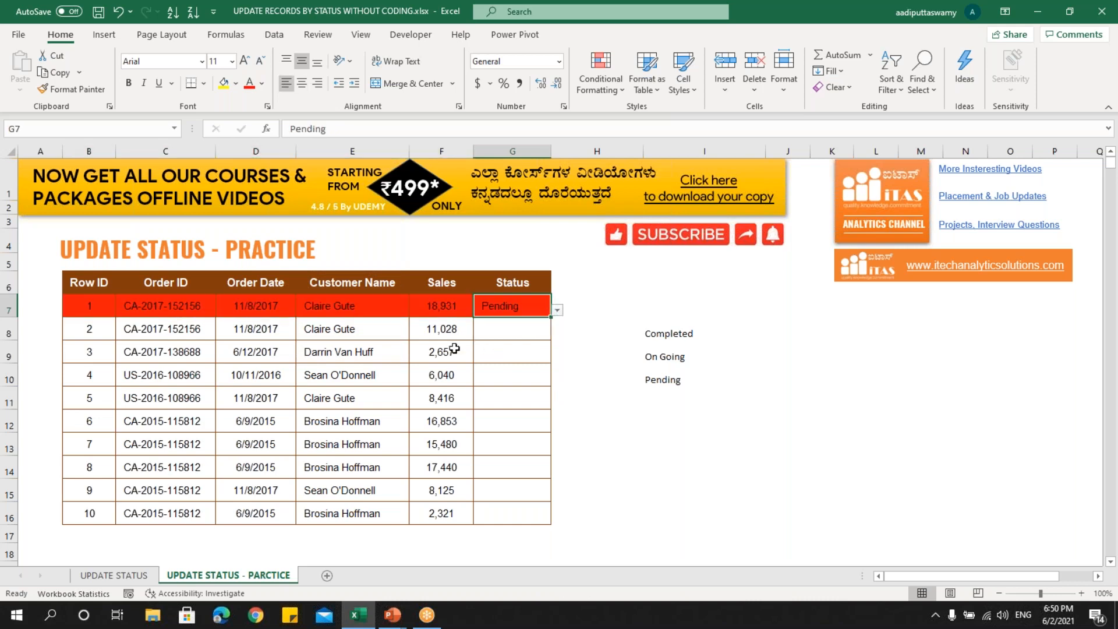
drag(114, 308, 524, 304)
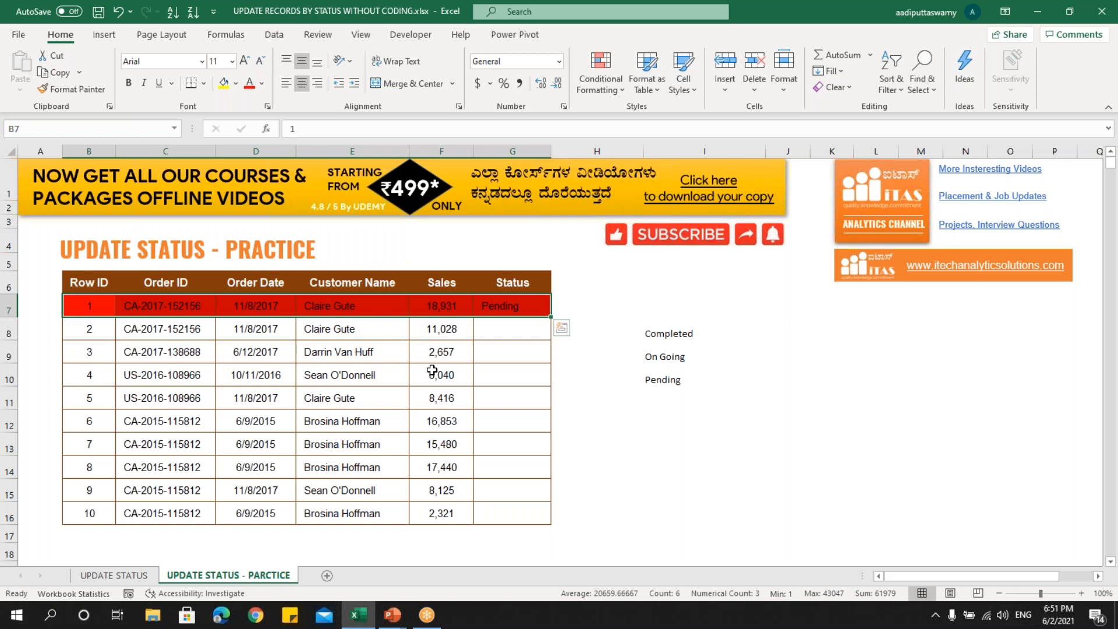
drag(679, 336, 684, 370)
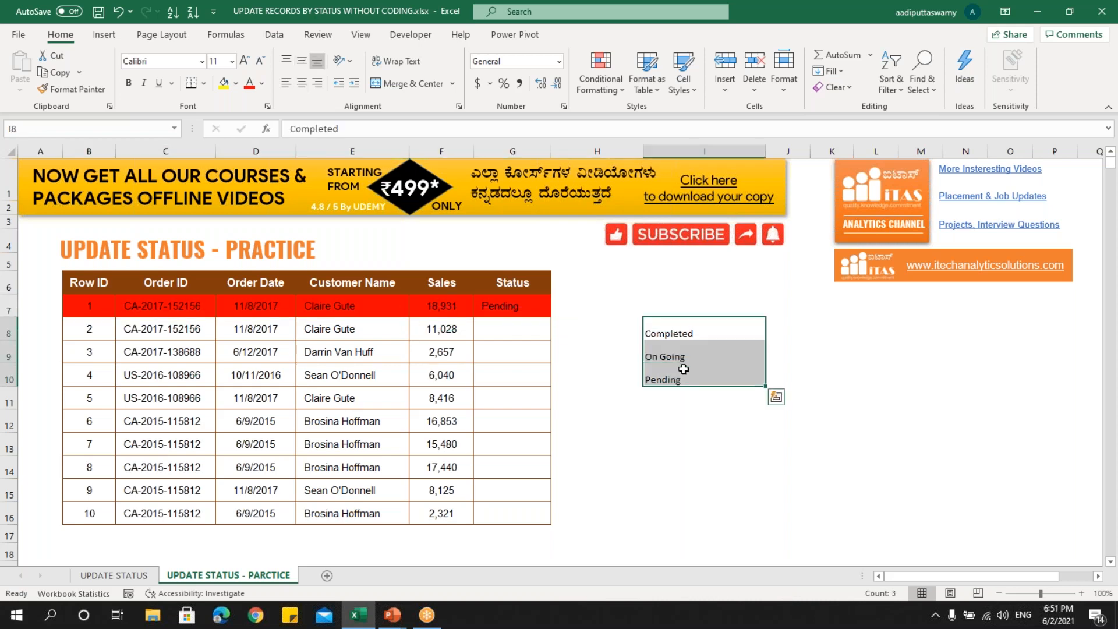
drag(95, 332, 292, 520)
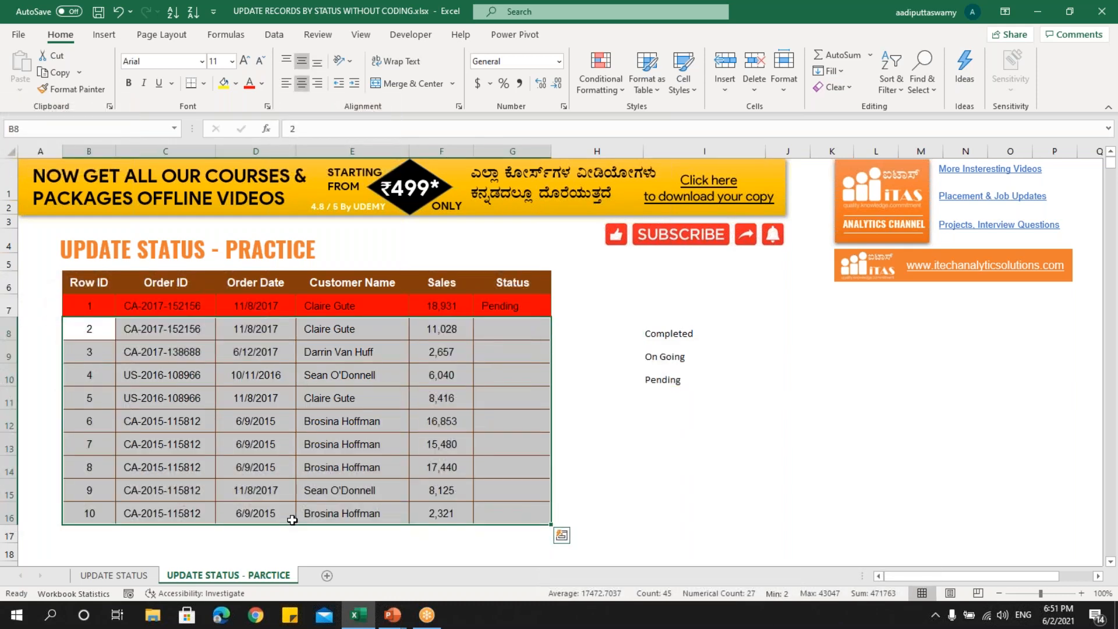
click(733, 415)
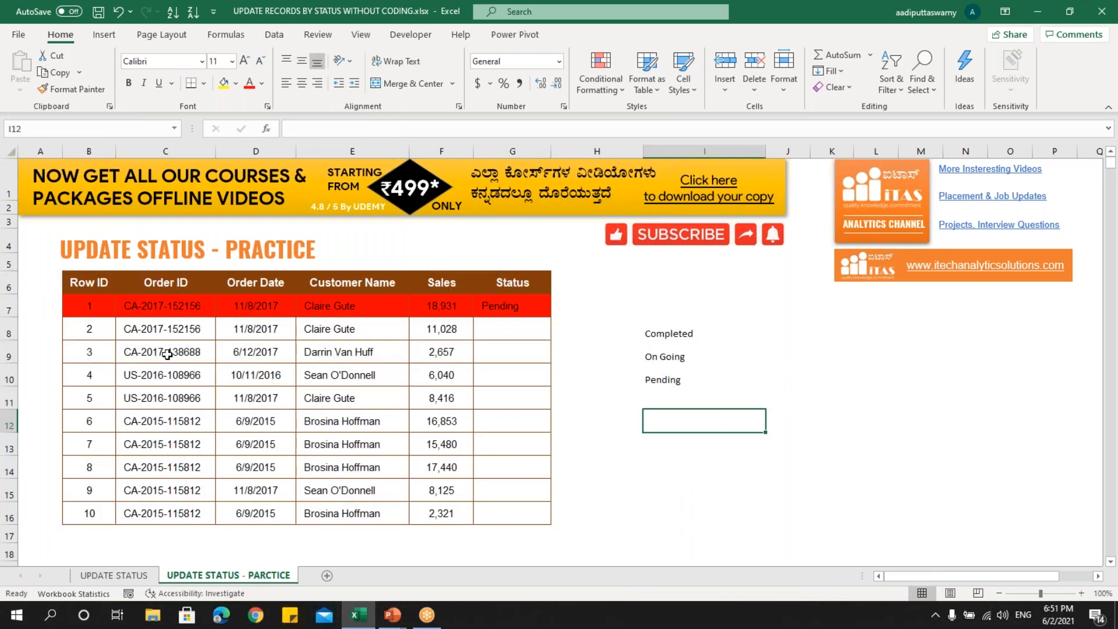
- Copy the first order row B7:G7 and paste only its formats onto that same row with Paste Special
drag(86, 305, 517, 309)
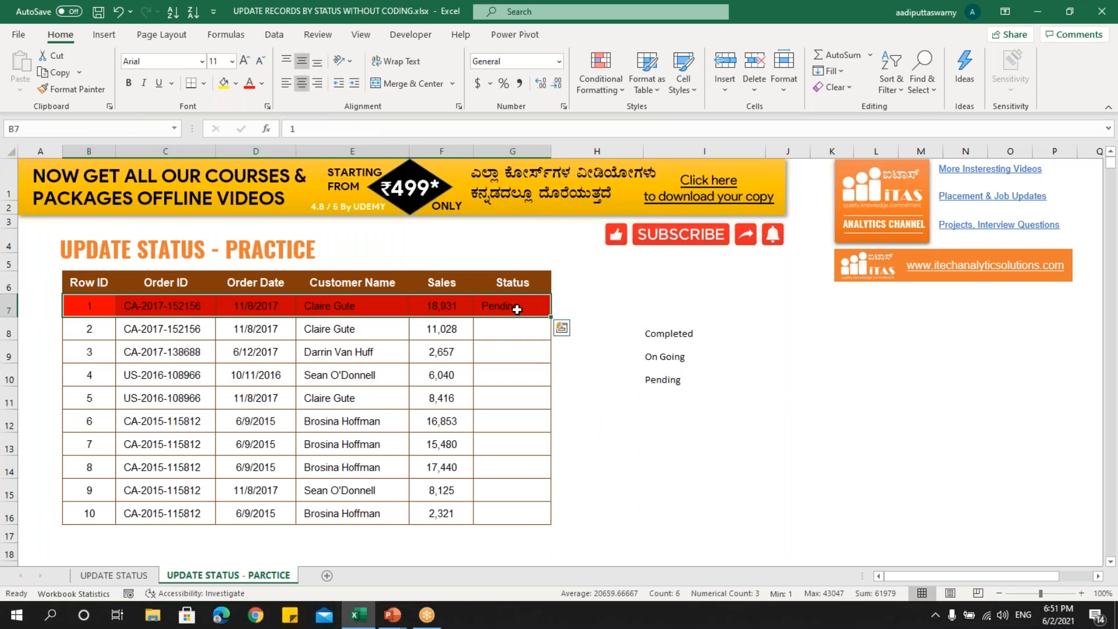
key(ctrl+c)
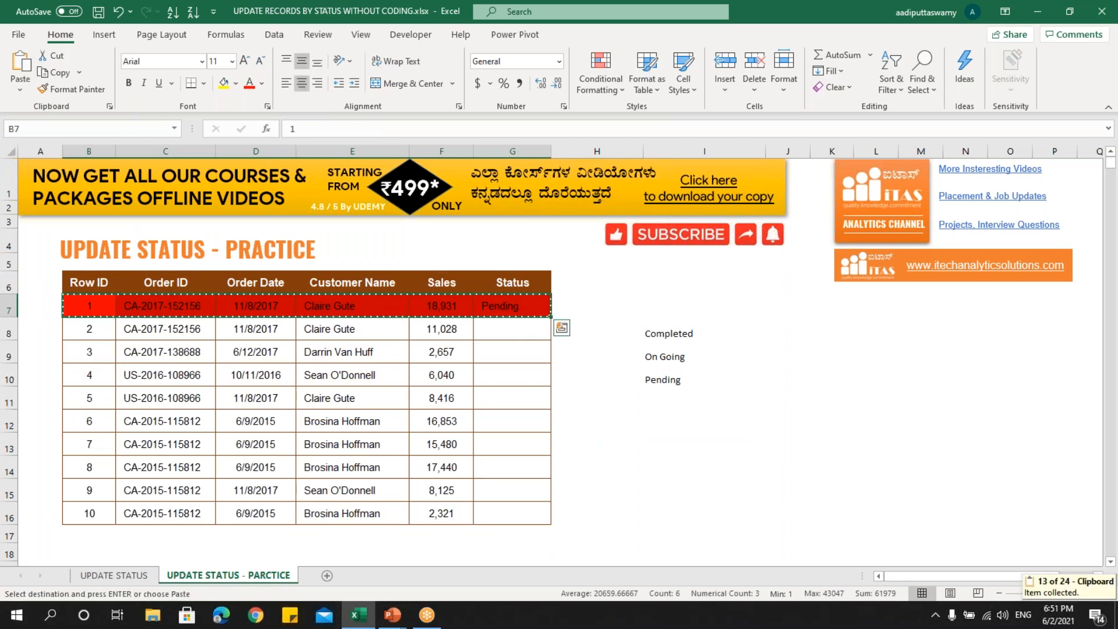
click(22, 97)
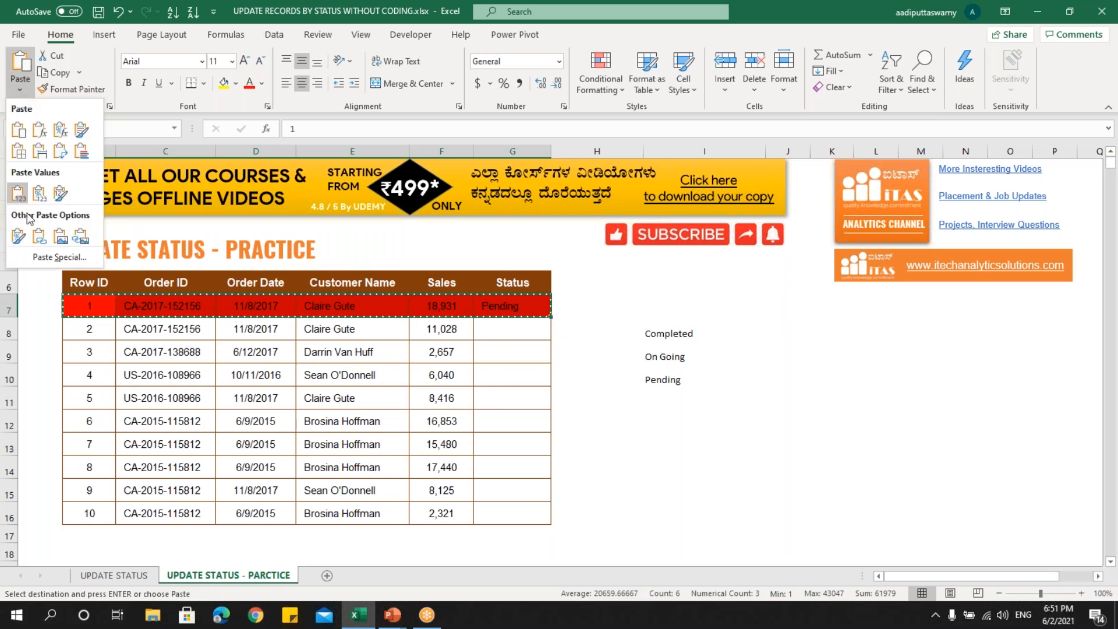
click(58, 257)
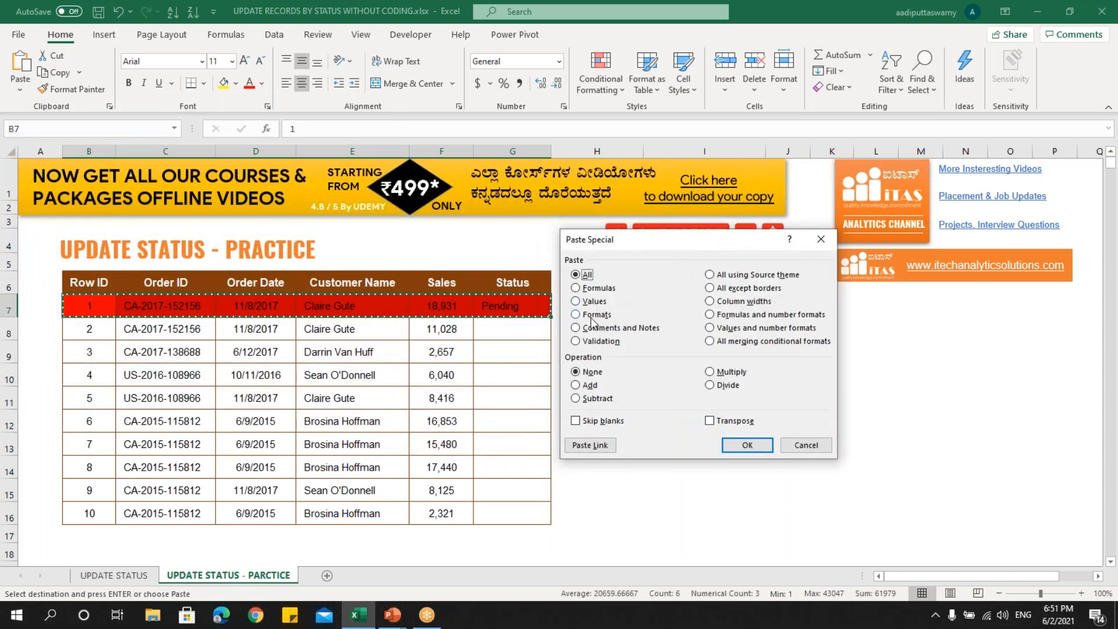
click(591, 317)
drag(641, 242, 702, 252)
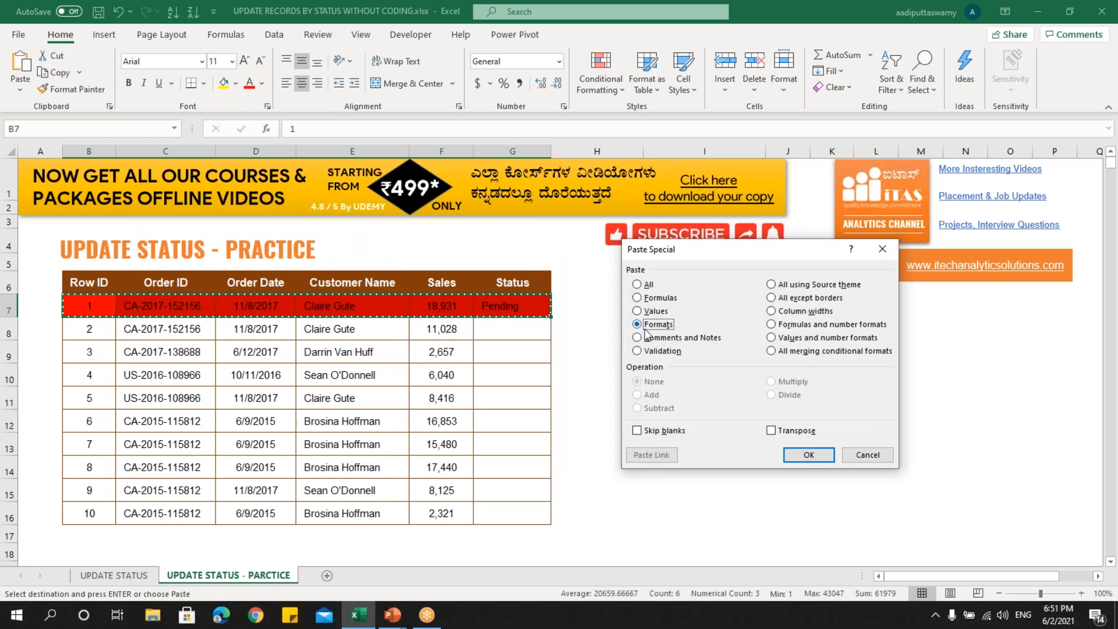
key(Return)
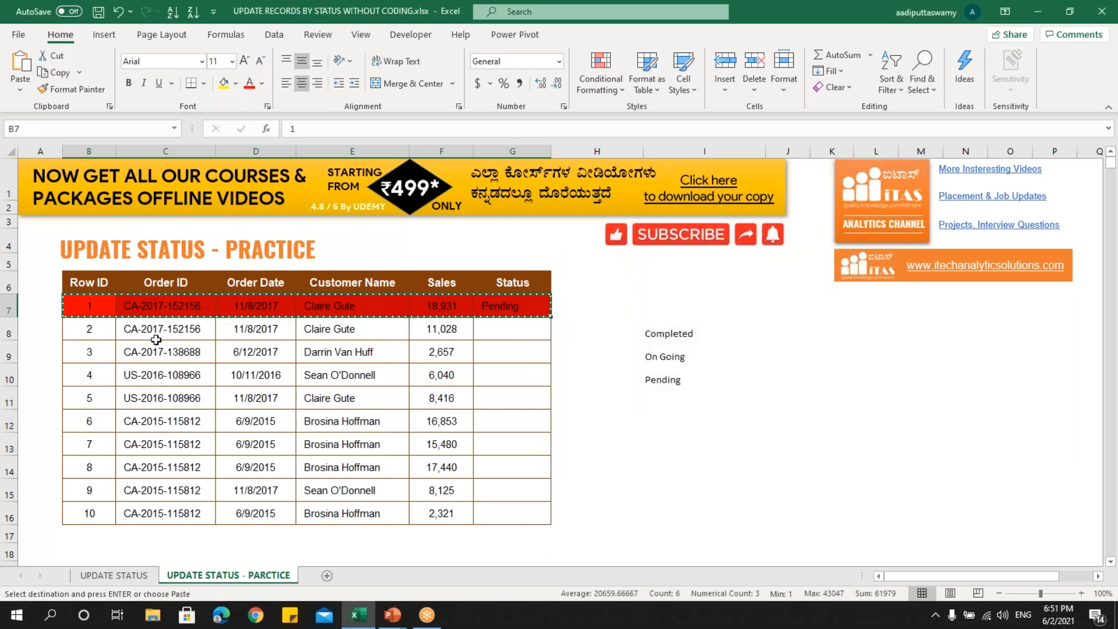
- Paste only the copied formats onto all order rows B7:G16 with Paste Special, and end copy mode
drag(94, 307, 513, 514)
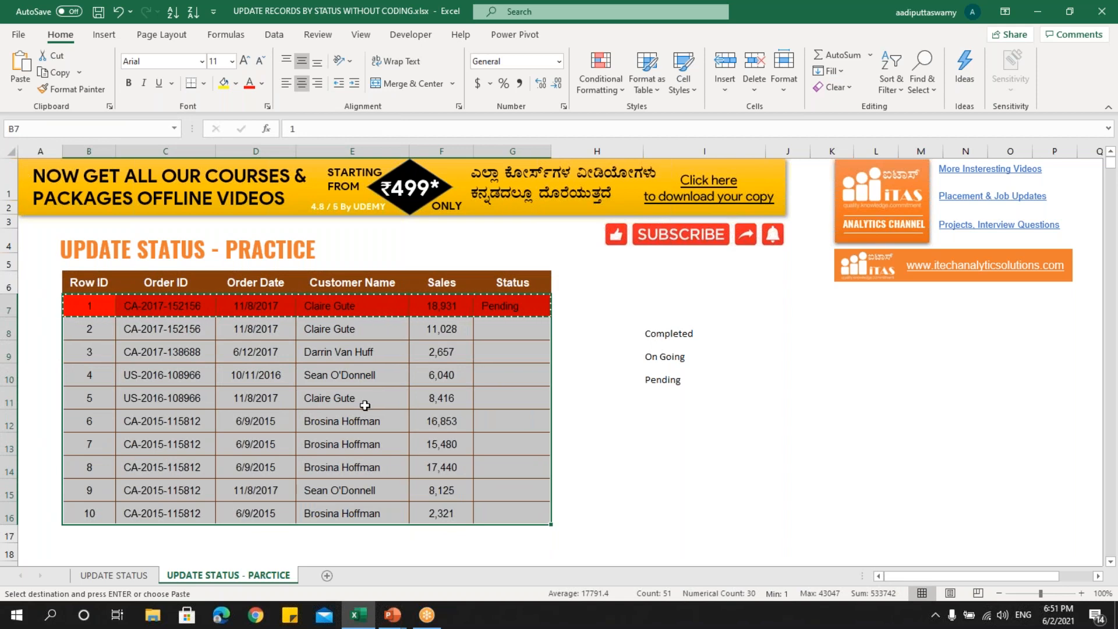
click(20, 90)
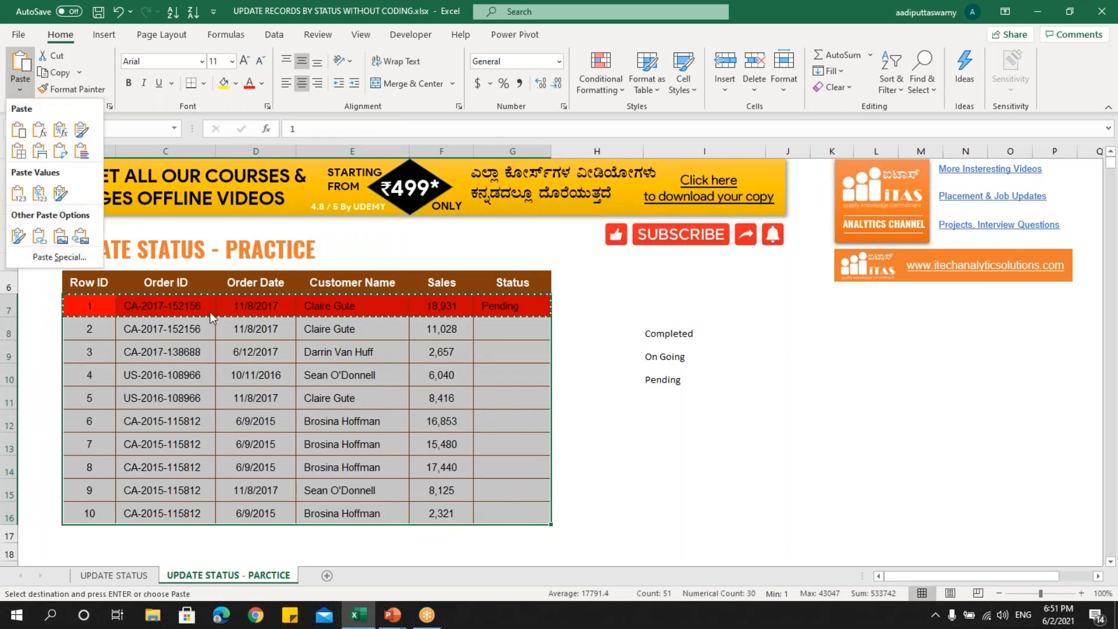
click(43, 260)
click(654, 324)
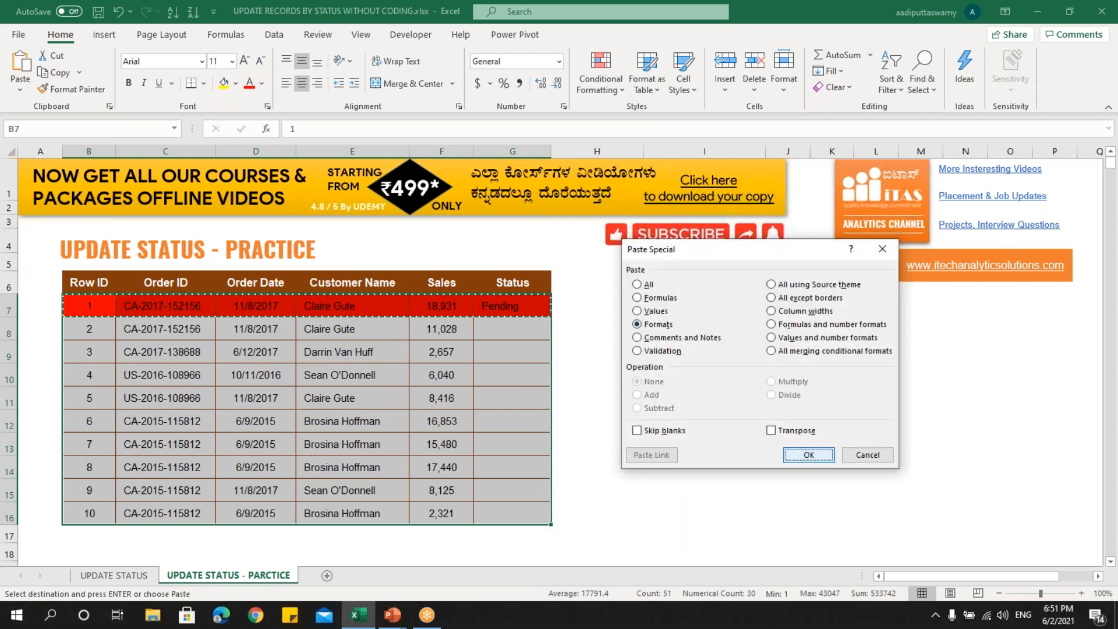
click(809, 455)
drag(81, 312, 512, 316)
key(Escape)
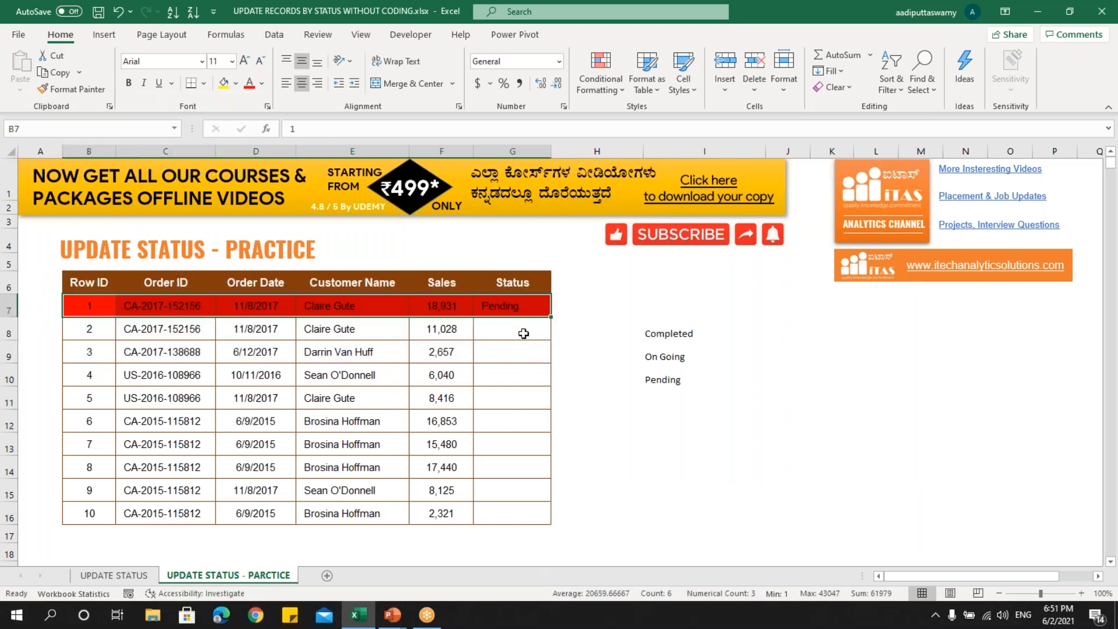
- Set the Status of the second order (G8) to Completed from its drop-down list
click(664, 385)
click(538, 329)
click(557, 333)
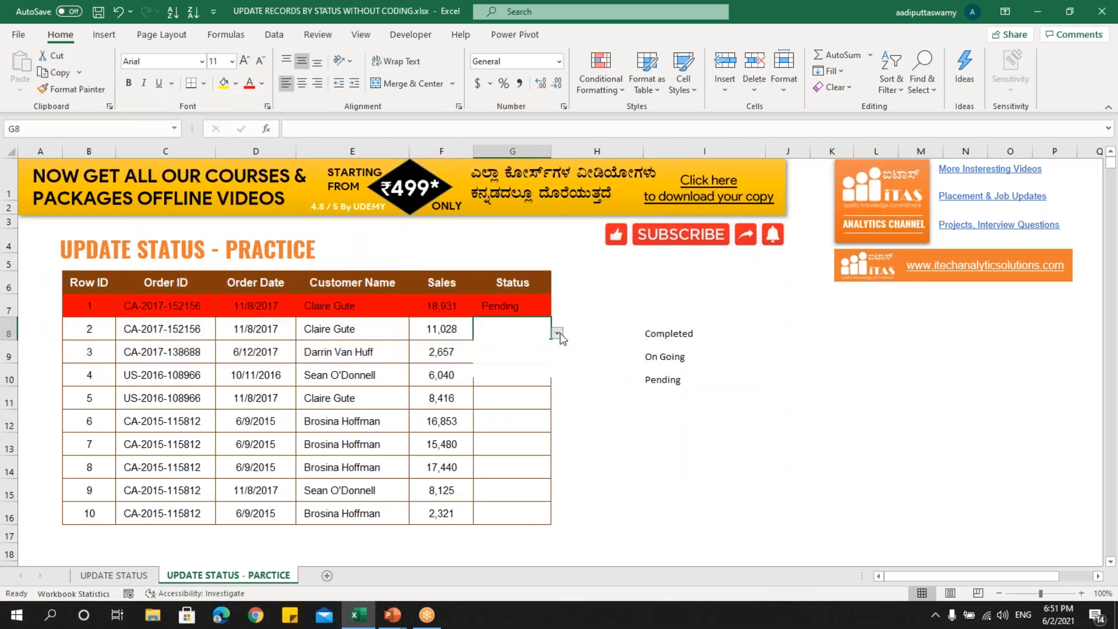
click(512, 354)
- Set the Status of the third order (G9) to On Going and of the fourth order (G10) to Pending
click(513, 356)
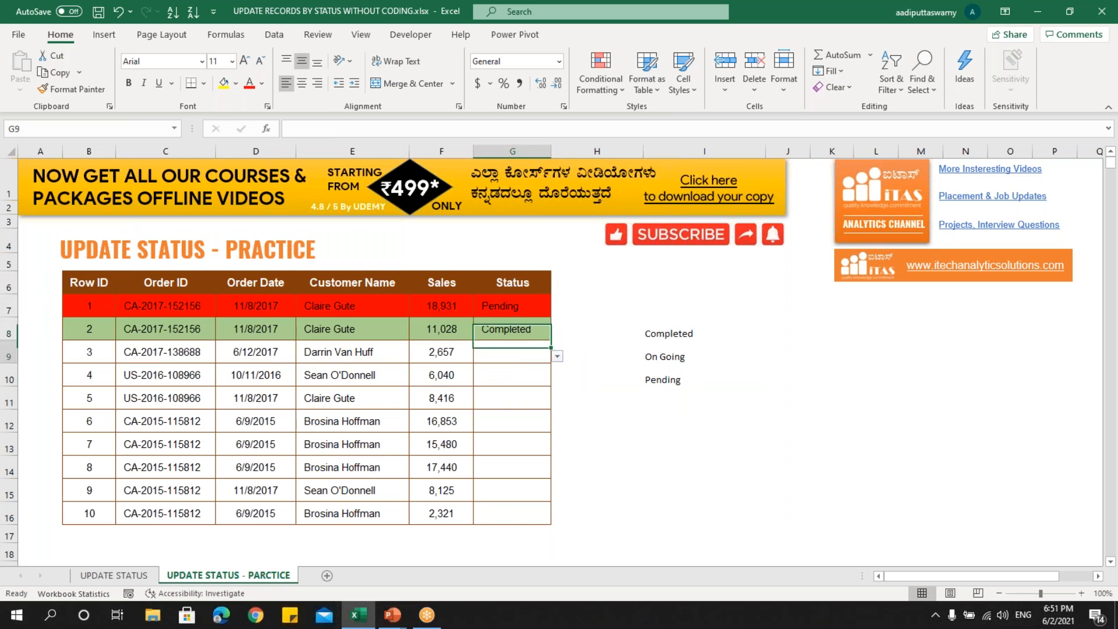
click(558, 360)
click(512, 379)
click(546, 380)
click(557, 379)
click(505, 417)
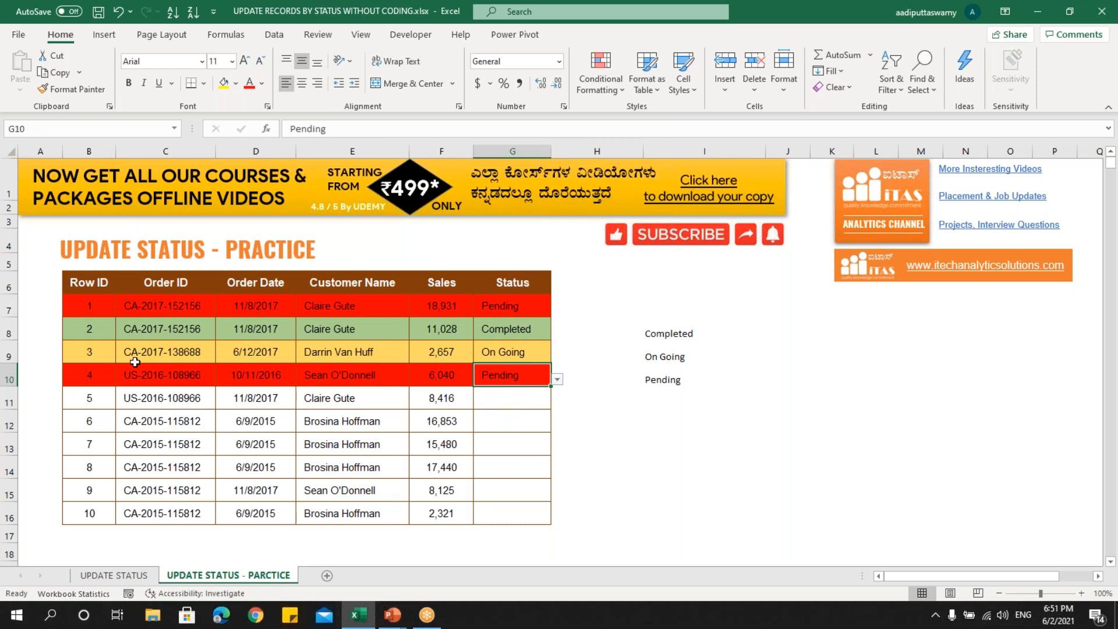
- Clear the third order's Status in G9 by choosing the blank entry of its drop-down list
click(509, 352)
click(557, 356)
click(510, 368)
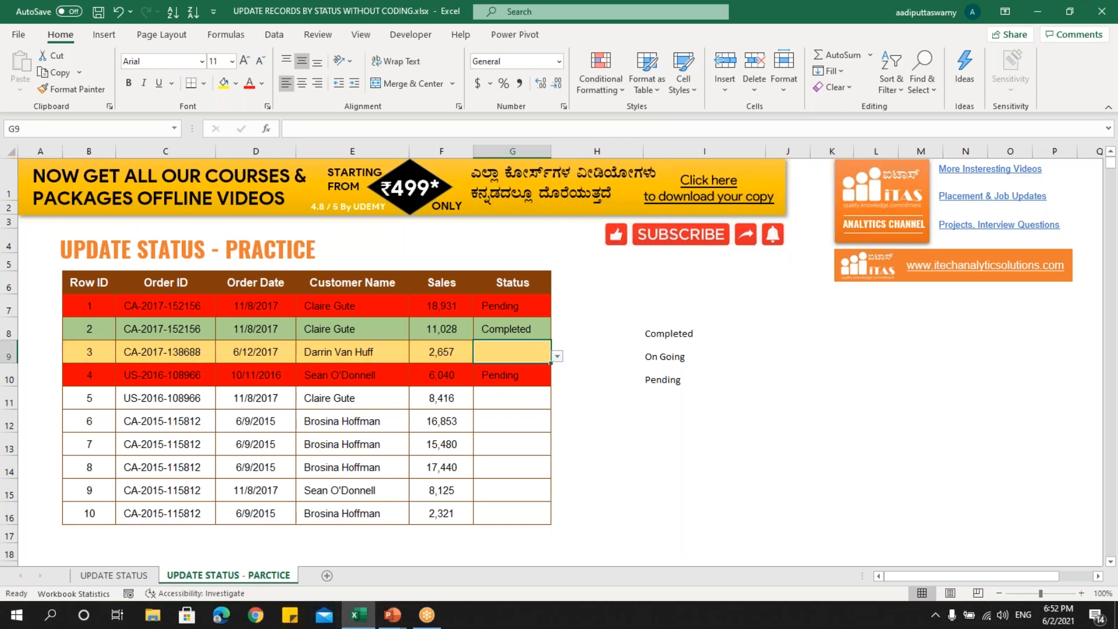
drag(382, 352, 507, 352)
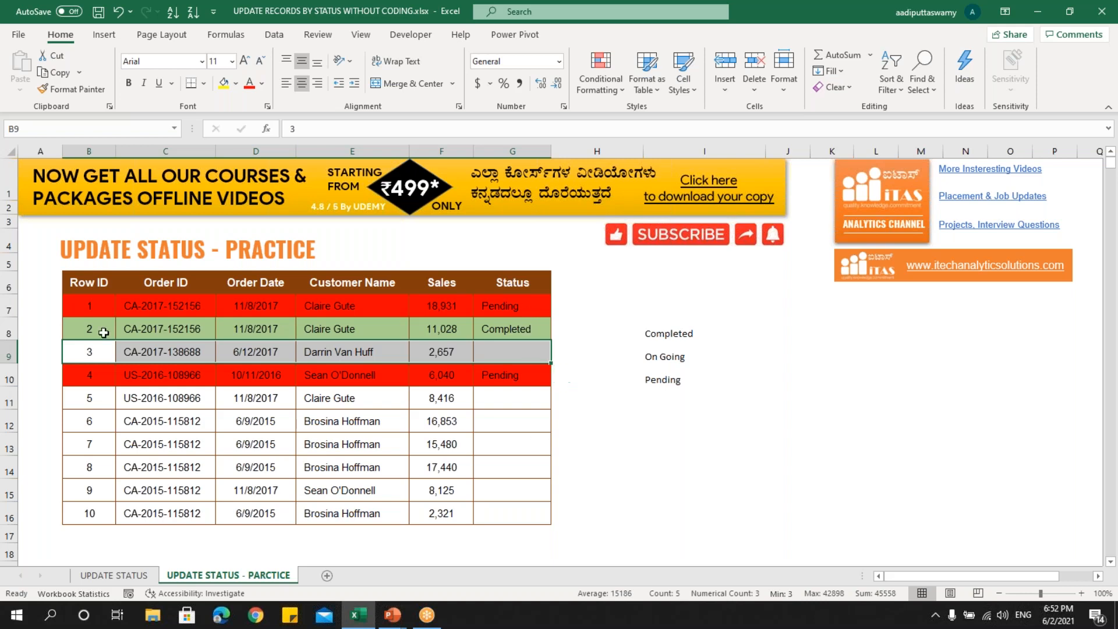
drag(88, 307, 505, 313)
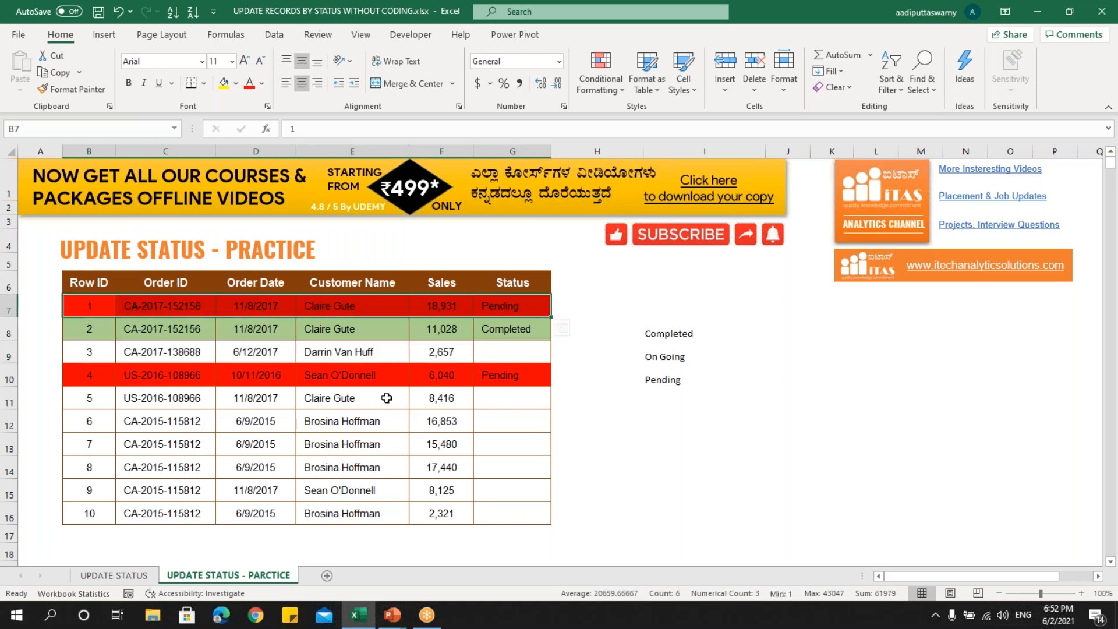
drag(110, 306, 529, 511)
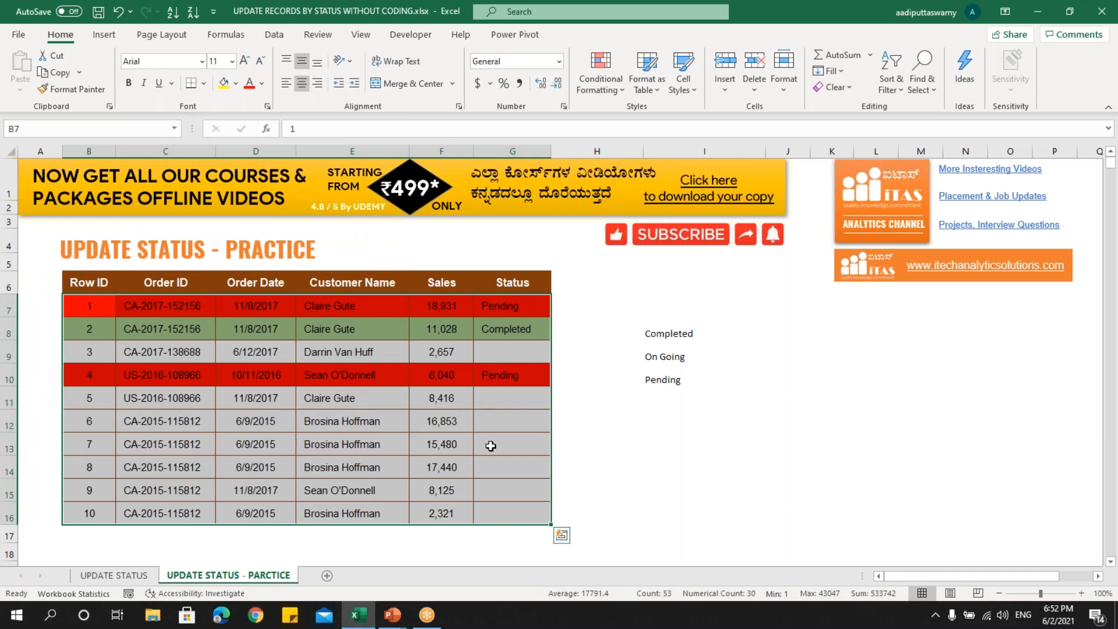
- Switch to the running PowerPoint slide show with the course package offers
click(393, 614)
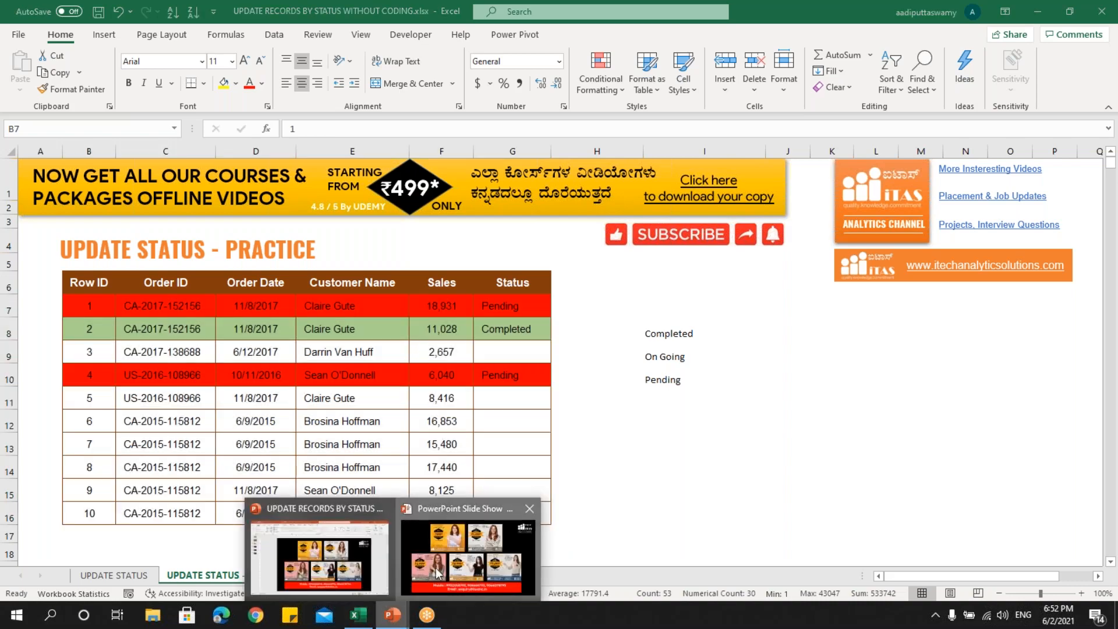
click(438, 574)
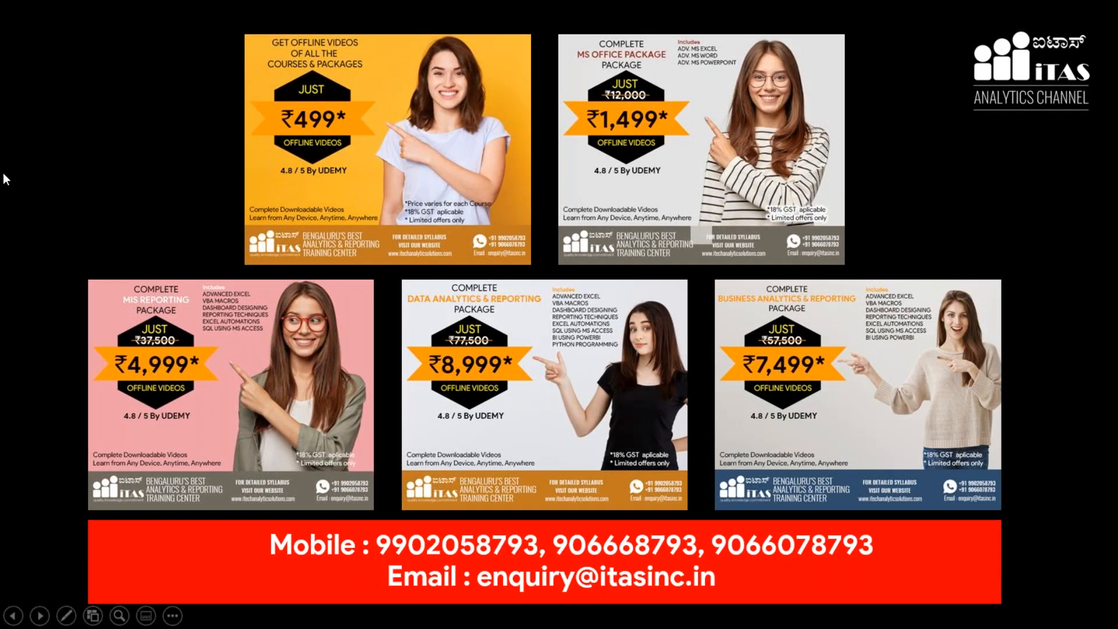